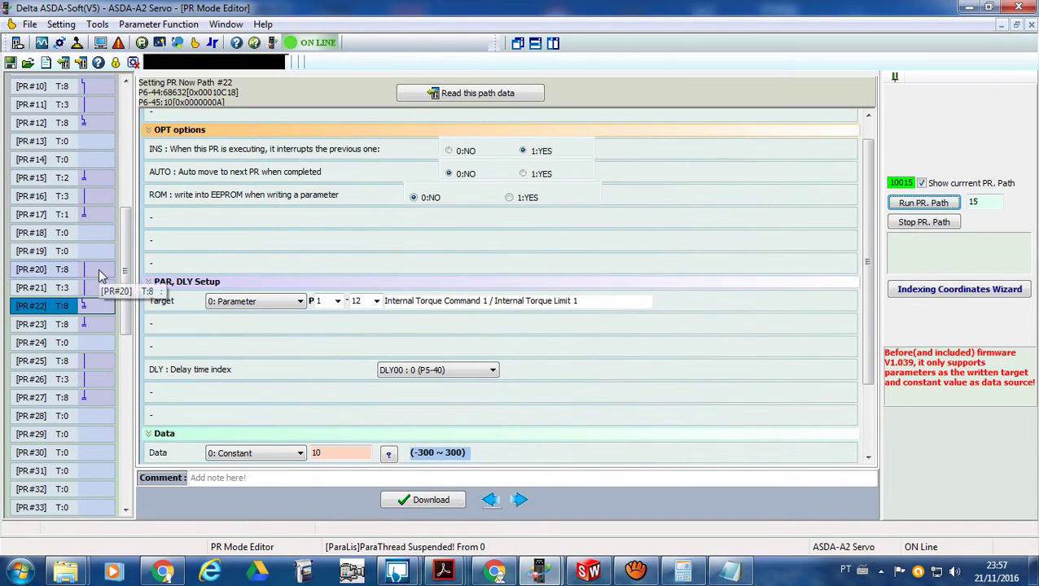
Select path PR#25 and compare it with the PR program diagram in Acrobat Reader, returning to the PR editor in ASDA-Soft.
{"action": "left_click", "coordinate": [103, 364]}
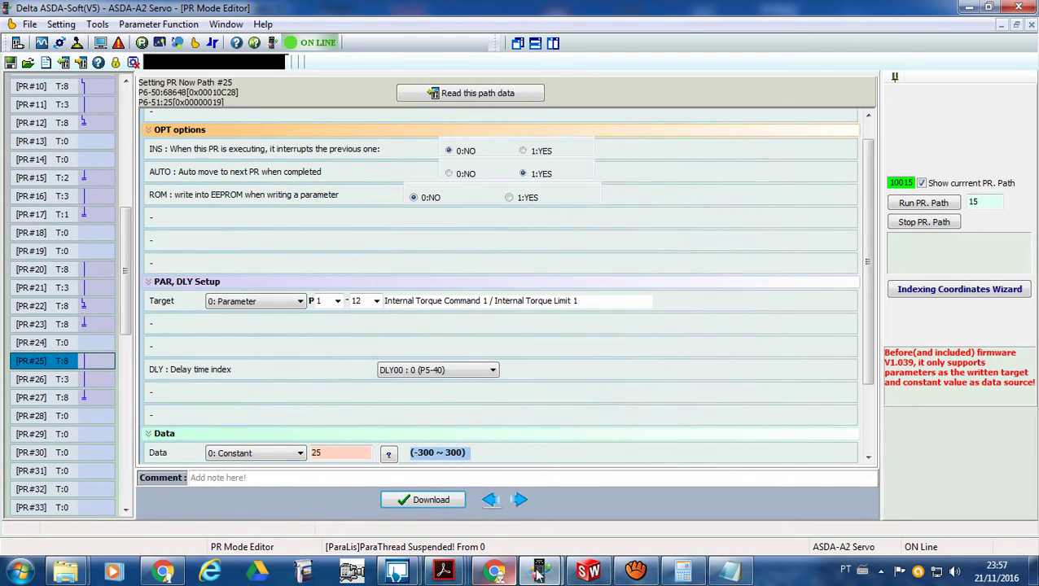
{"action": "mouse_move", "coordinate": [454, 575]}
{"action": "left_click", "coordinate": [529, 488]}
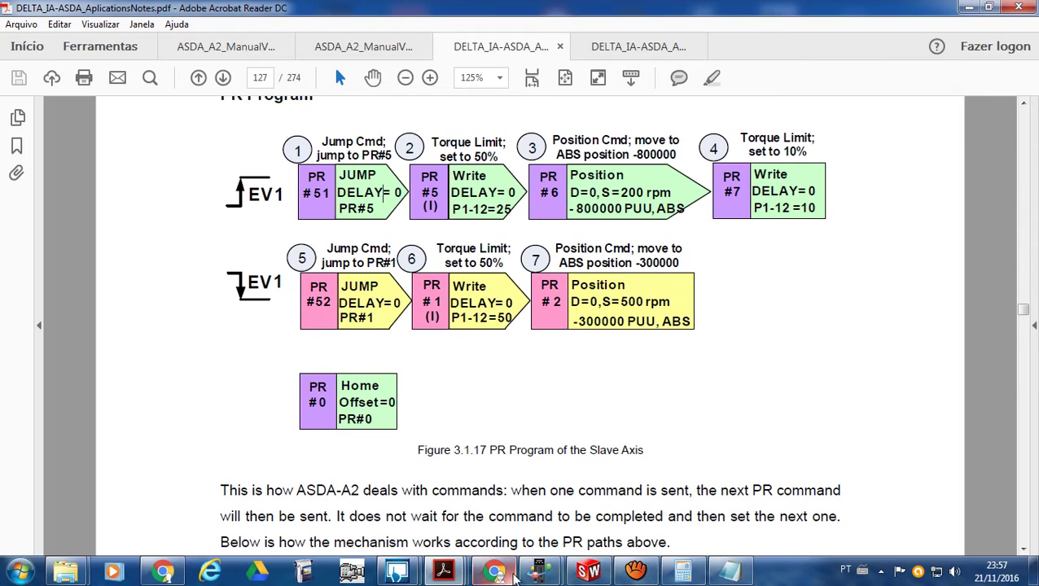
{"action": "mouse_move", "coordinate": [539, 575]}
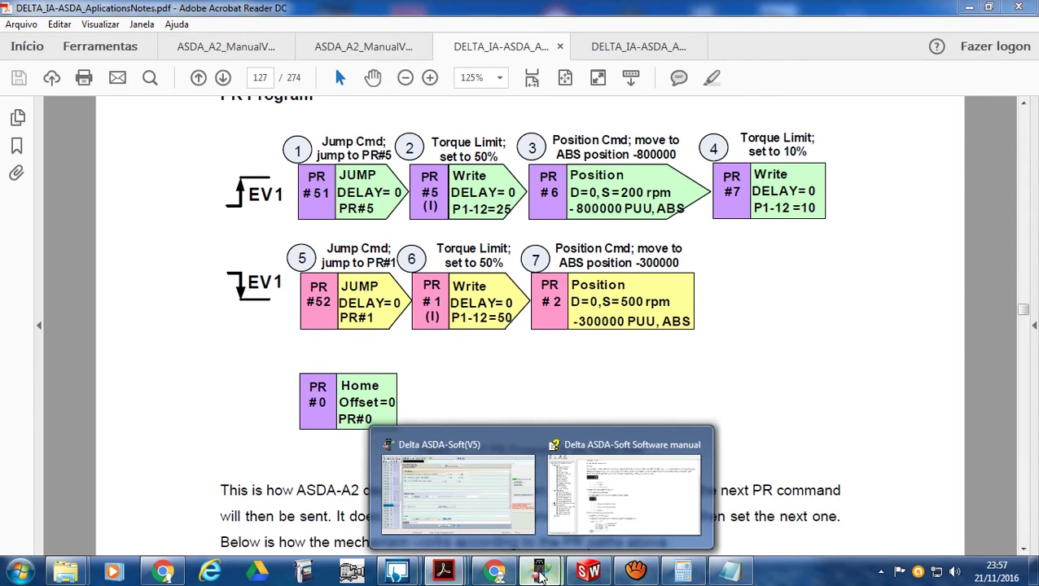
{"action": "left_click", "coordinate": [431, 492]}
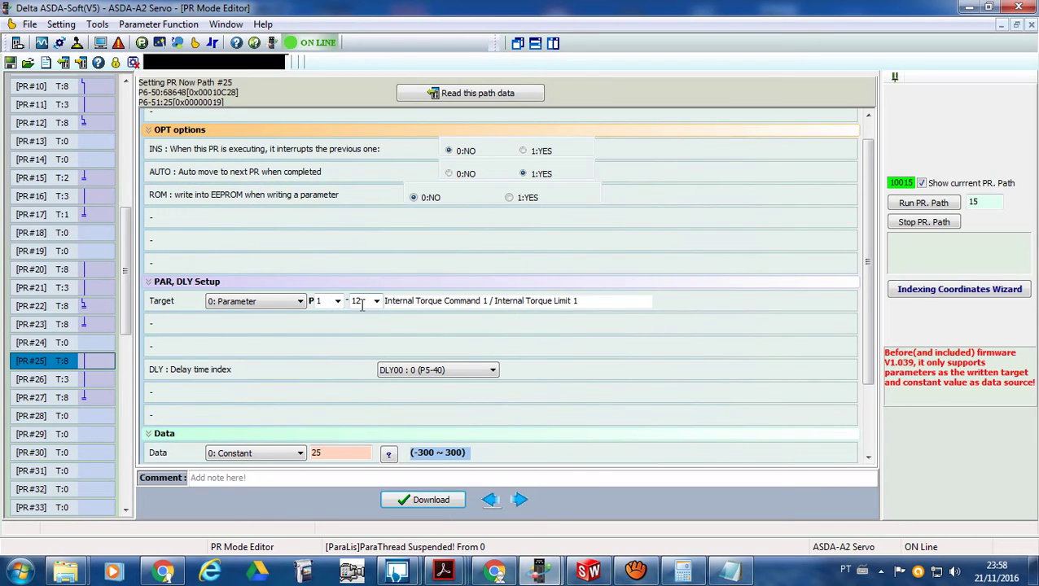
Check the digital input assignments and statuses, and review the speed and torque limit options of parameter P1-02 in its setting helper.
{"action": "left_click", "coordinate": [77, 43]}
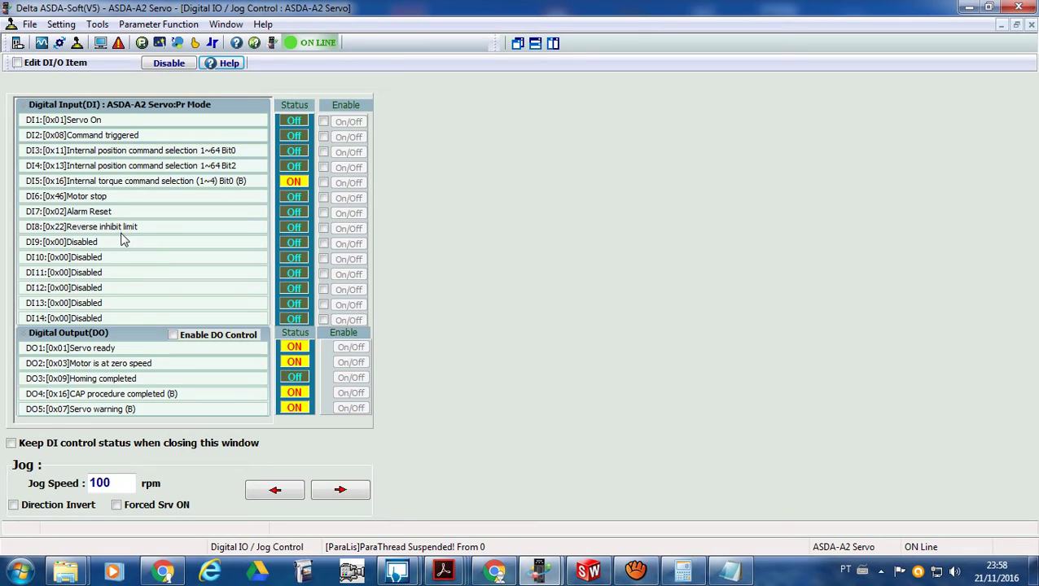
{"action": "left_click", "coordinate": [195, 44]}
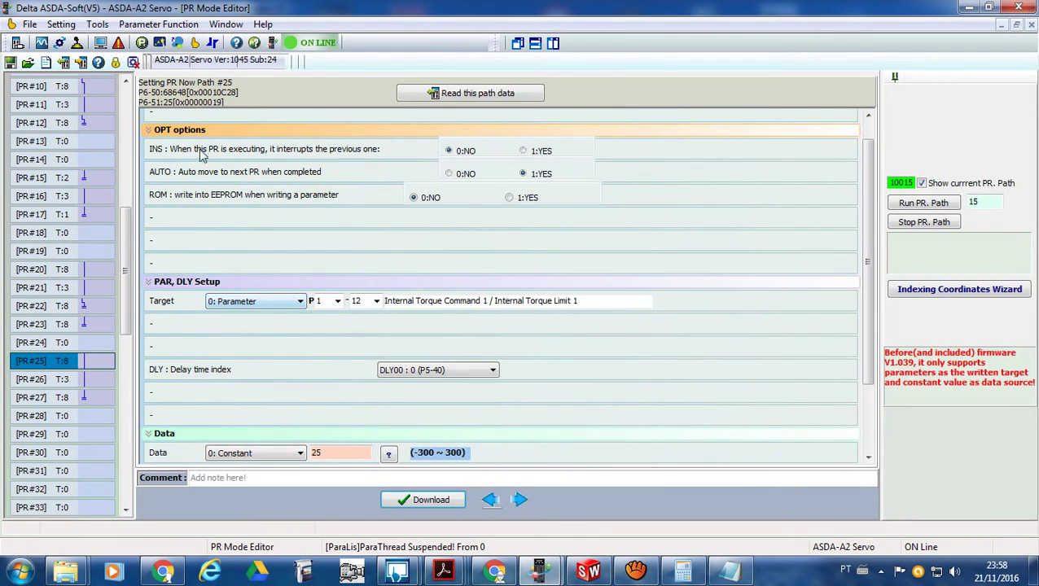
{"action": "left_click", "coordinate": [143, 45]}
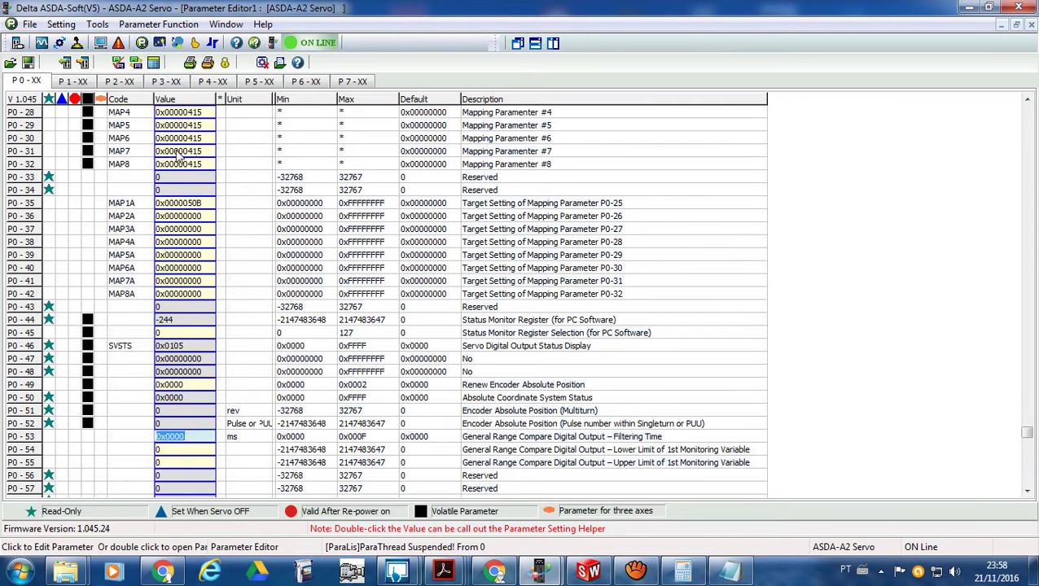
{"action": "left_click", "coordinate": [81, 83]}
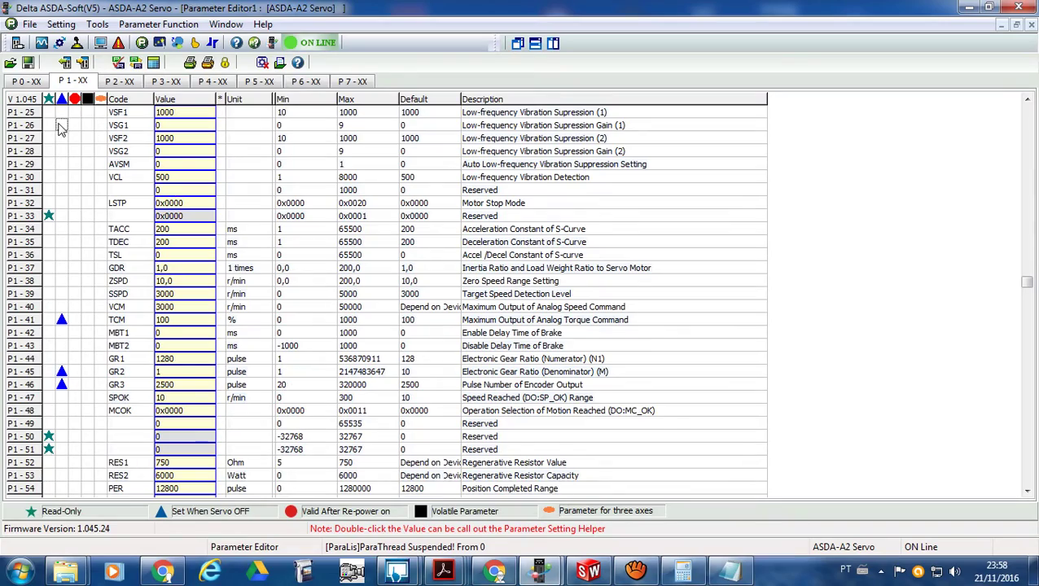
{"action": "scroll", "coordinate": [65, 135], "scroll_direction": "up", "scroll_amount": 5}
{"action": "scroll", "coordinate": [66, 134], "scroll_direction": "up", "scroll_amount": 4}
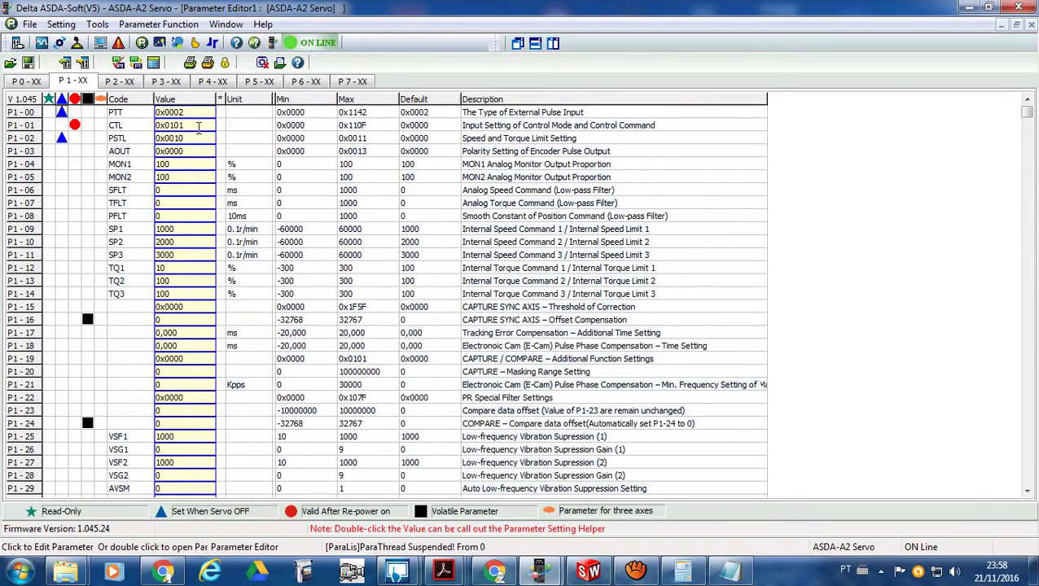
{"action": "left_click", "coordinate": [200, 125]}
{"action": "left_click", "coordinate": [199, 125]}
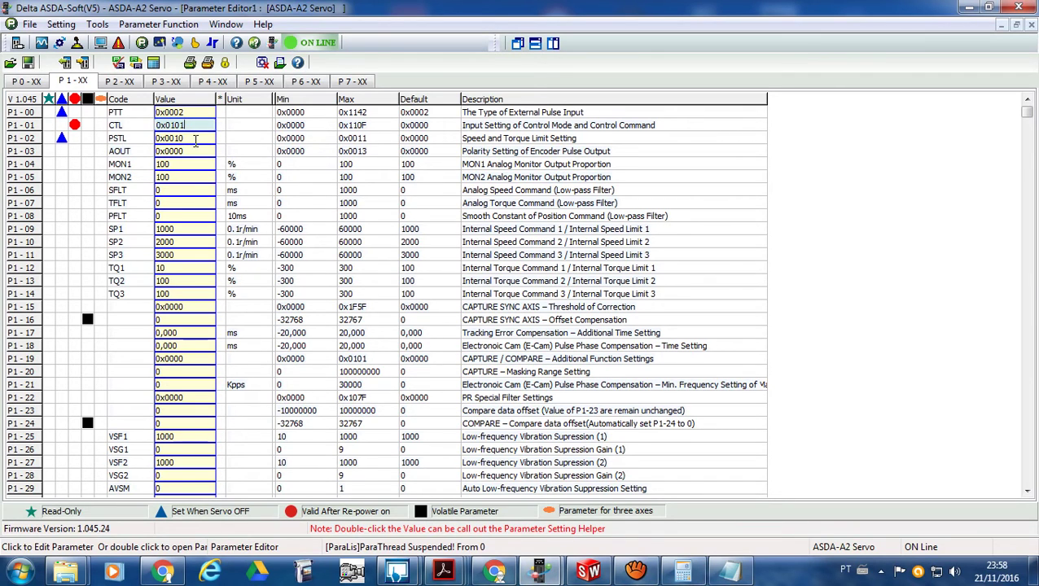
{"action": "left_click", "coordinate": [197, 140]}
{"action": "left_click", "coordinate": [199, 139]}
{"action": "double_click", "coordinate": [198, 140]}
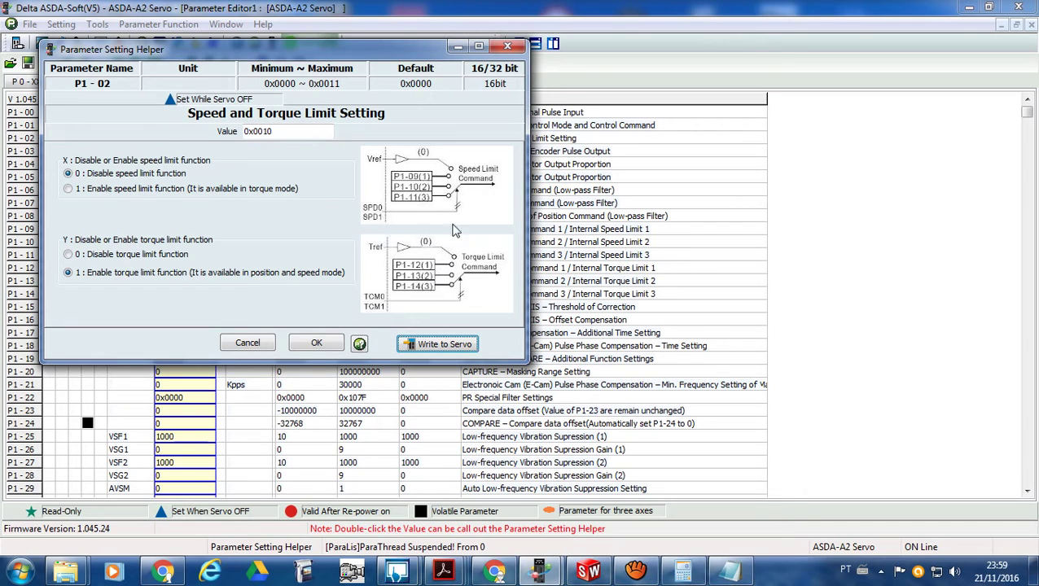
{"action": "left_click", "coordinate": [507, 45]}
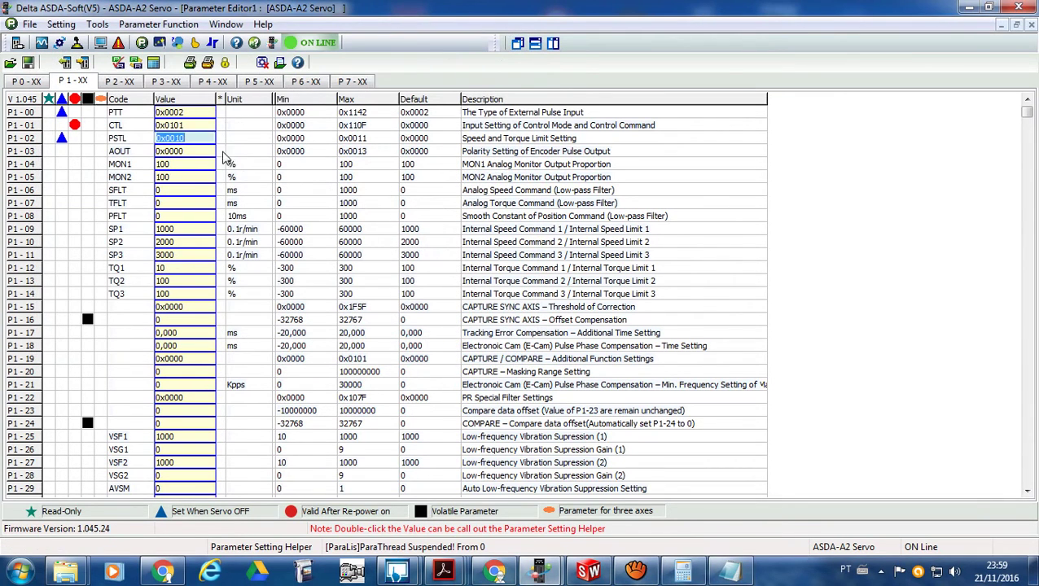
{"action": "left_click", "coordinate": [202, 151]}
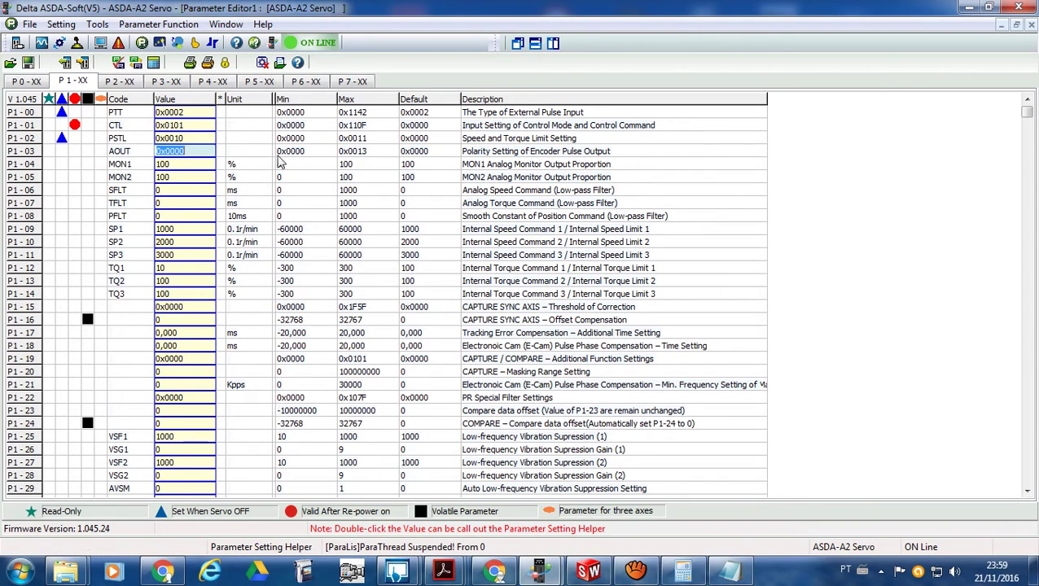
Check the status of digital input DI5, and review its function and input contact type in parameter P2-14.
{"action": "left_click", "coordinate": [77, 43]}
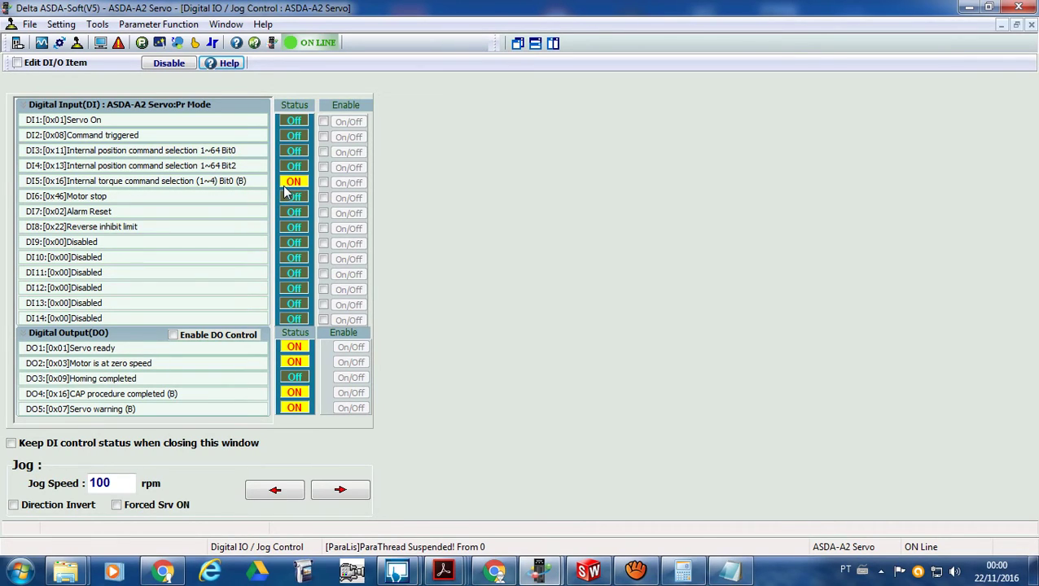
{"action": "left_click", "coordinate": [142, 42]}
{"action": "left_click", "coordinate": [122, 82]}
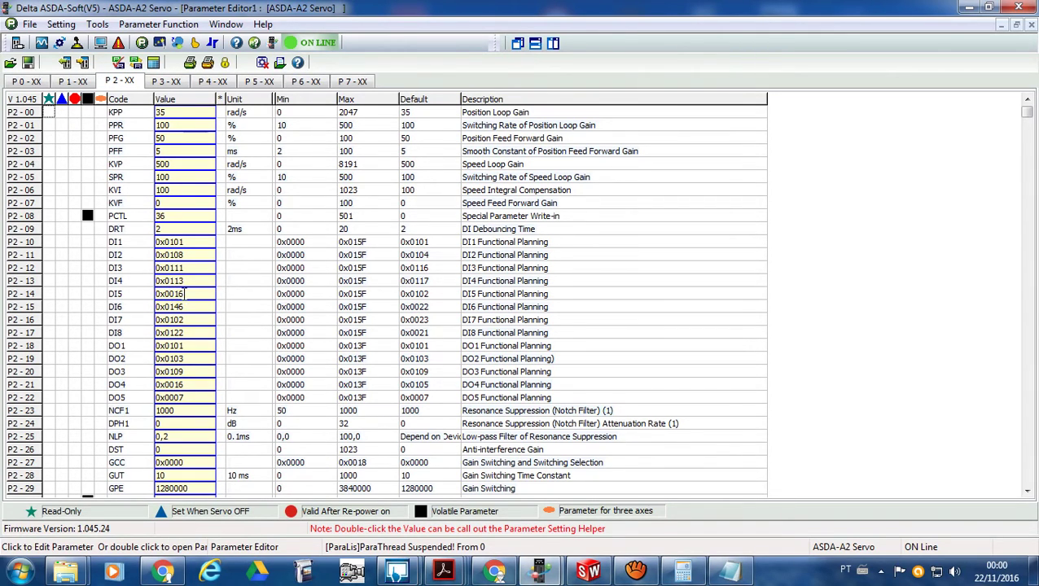
{"action": "double_click", "coordinate": [208, 294]}
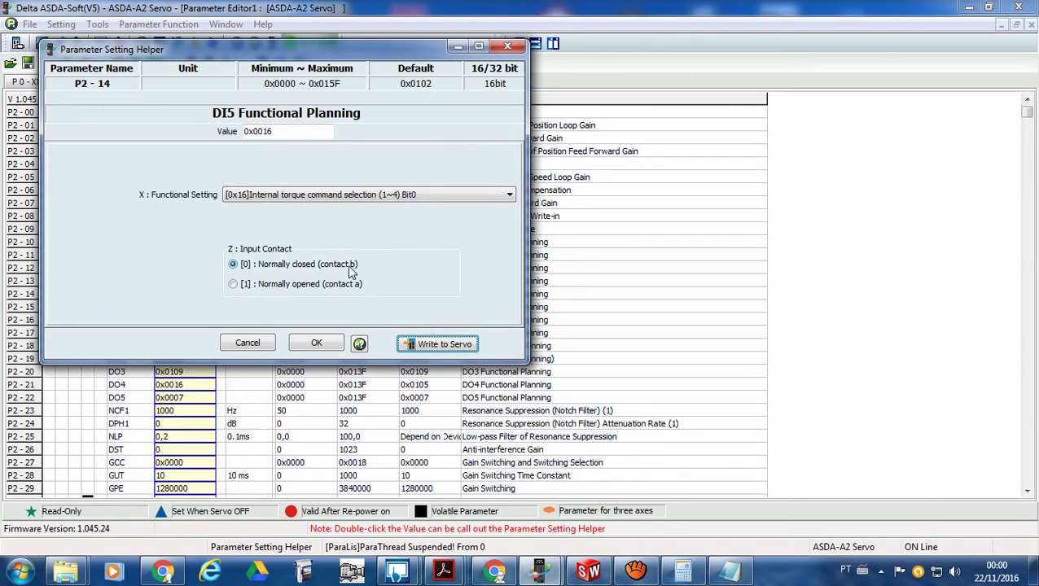
{"action": "left_click", "coordinate": [508, 48]}
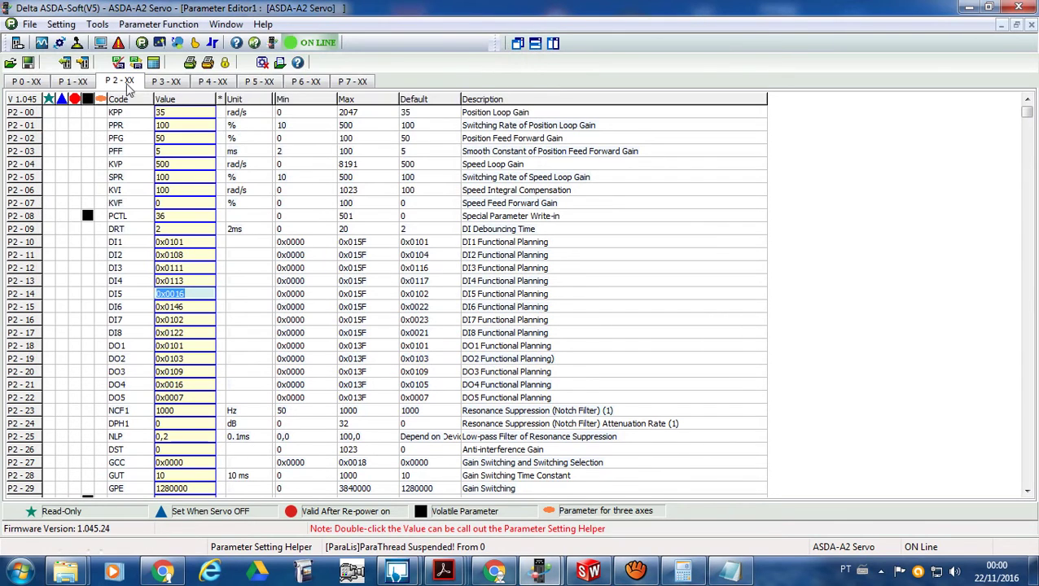
Recheck the digital input statuses, and consult the PR program diagram in Acrobat Reader before returning to path PR#25 in ASDA-Soft.
{"action": "left_click", "coordinate": [78, 42]}
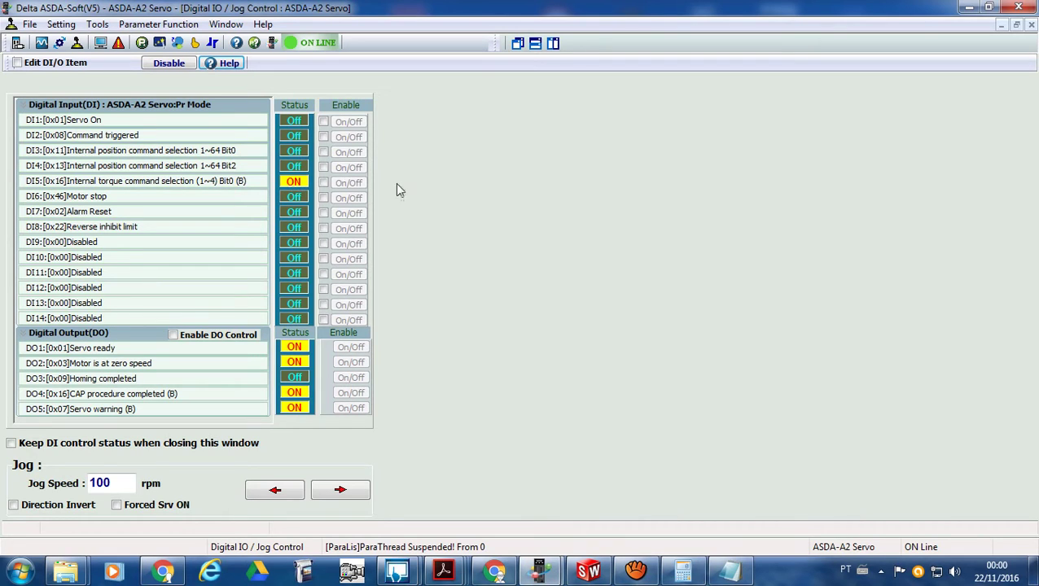
{"action": "left_click", "coordinate": [195, 43]}
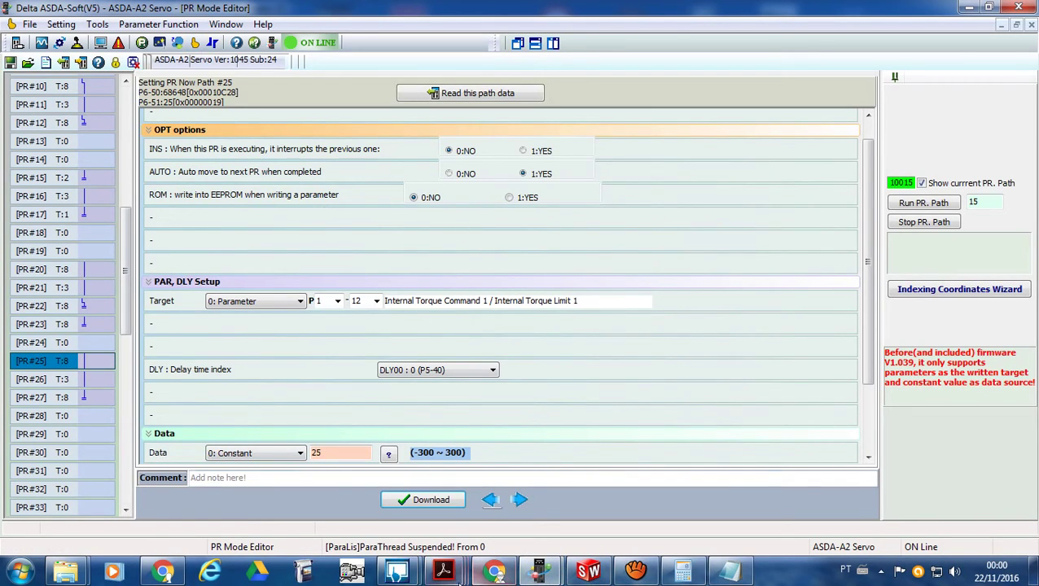
{"action": "mouse_move", "coordinate": [444, 570]}
{"action": "left_click", "coordinate": [515, 517]}
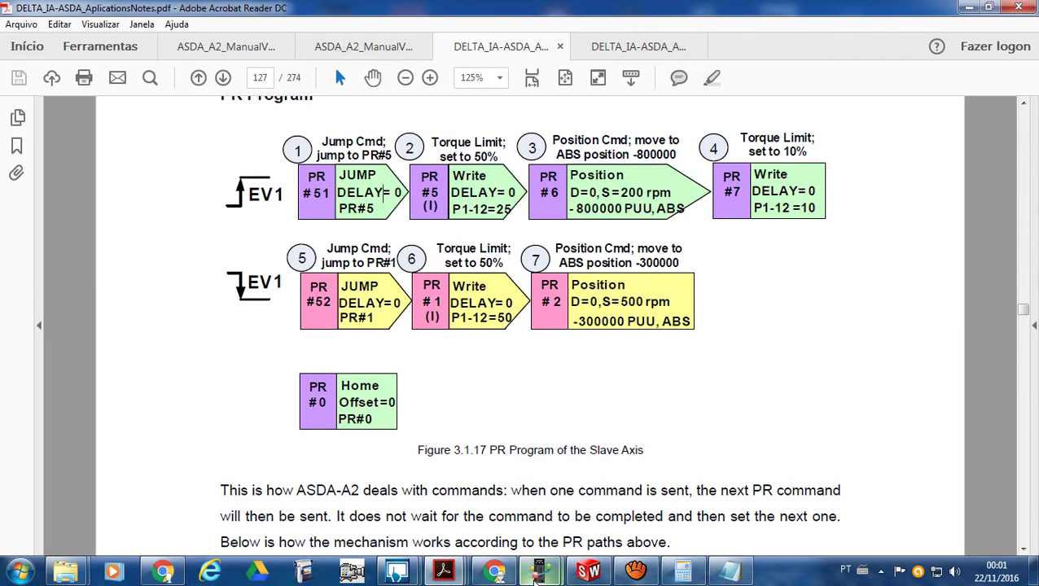
{"action": "mouse_move", "coordinate": [535, 576]}
{"action": "left_click", "coordinate": [468, 488]}
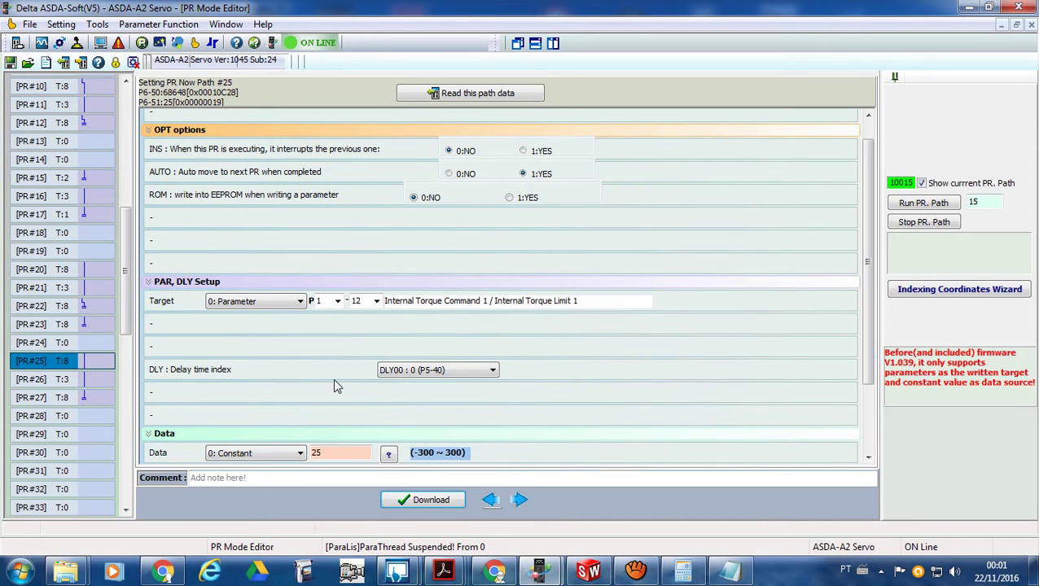
Review path PR#26's type, OPT options, speed and time settings, and position command data.
{"action": "left_click", "coordinate": [96, 379]}
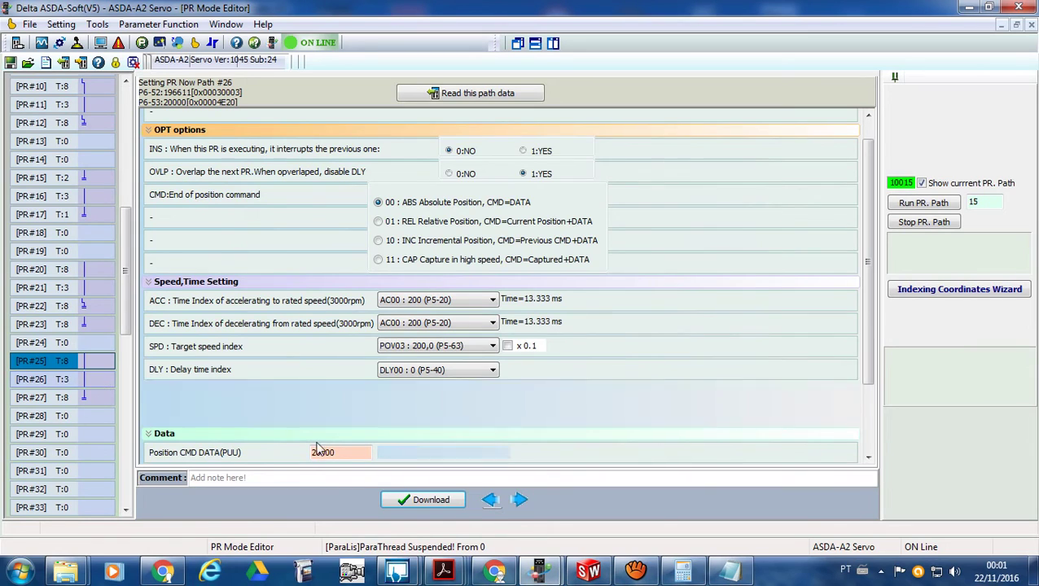
{"action": "scroll", "coordinate": [866, 388], "scroll_direction": "down", "scroll_amount": 3}
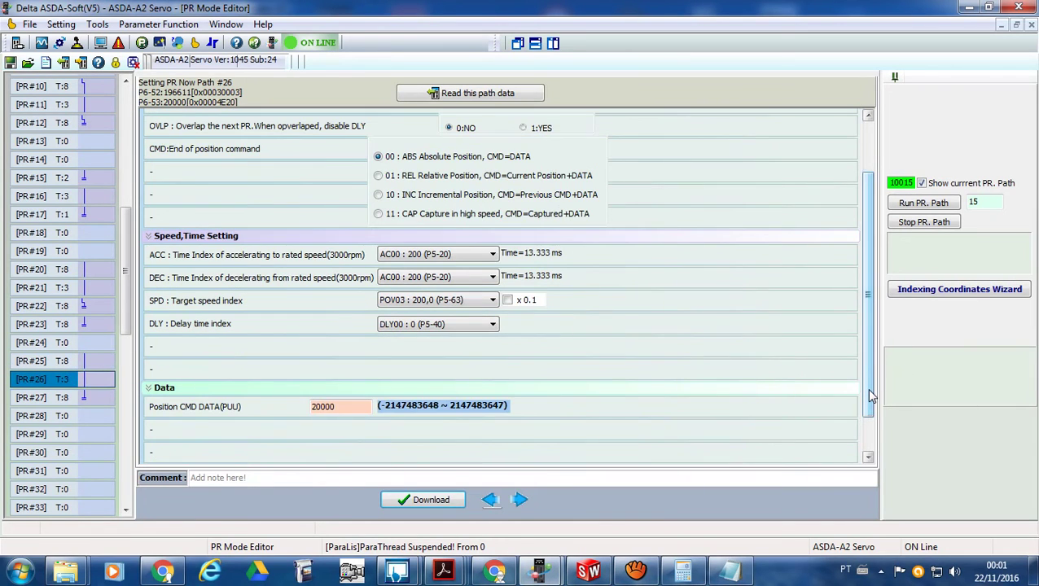
{"action": "scroll", "coordinate": [868, 401], "scroll_direction": "up", "scroll_amount": 1}
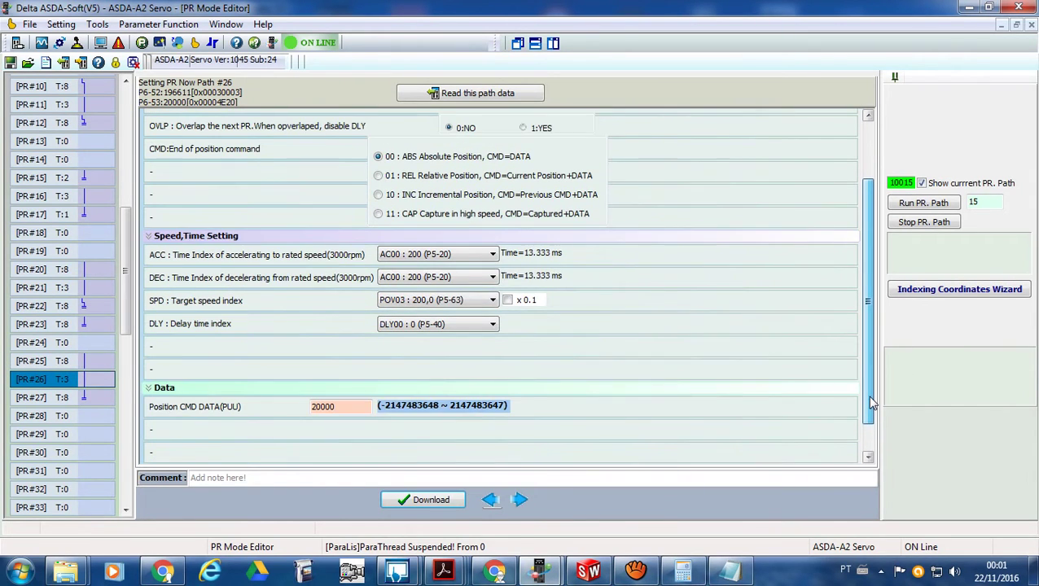
{"action": "left_click_drag", "start_coordinate": [871, 399], "coordinate": [871, 329]}
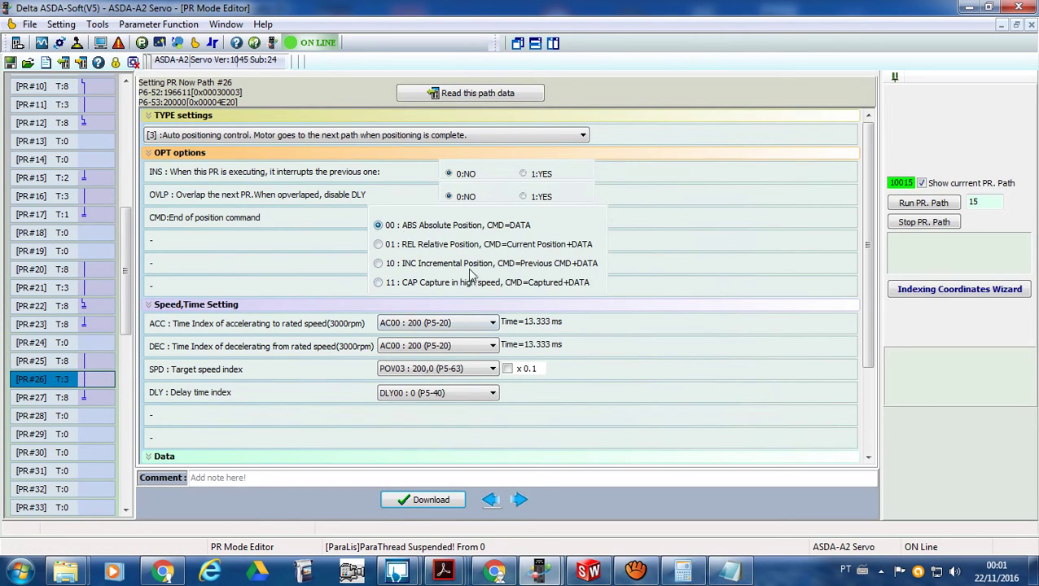
{"action": "left_click_drag", "start_coordinate": [868, 307], "coordinate": [868, 385]}
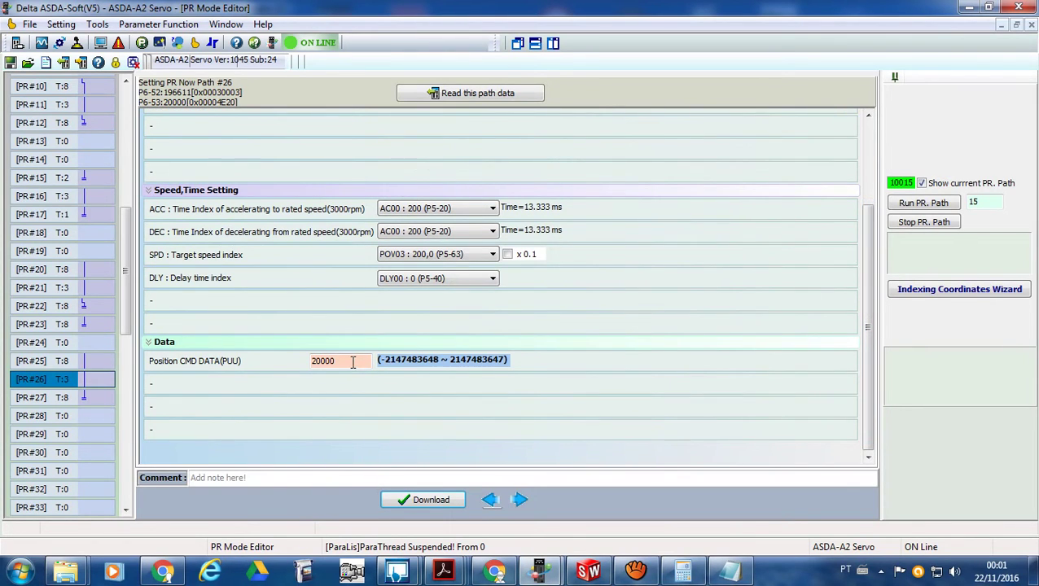
Review path PR#27's type, OPT options, target parameter, delay and constant data.
{"action": "left_click", "coordinate": [103, 399]}
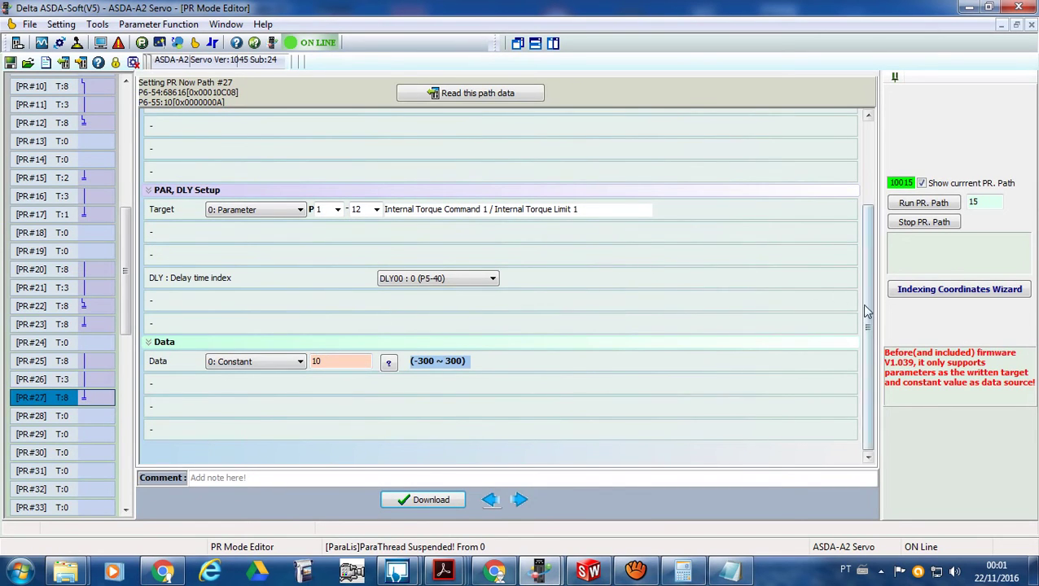
{"action": "scroll", "coordinate": [870, 318], "scroll_direction": "up", "scroll_amount": 3}
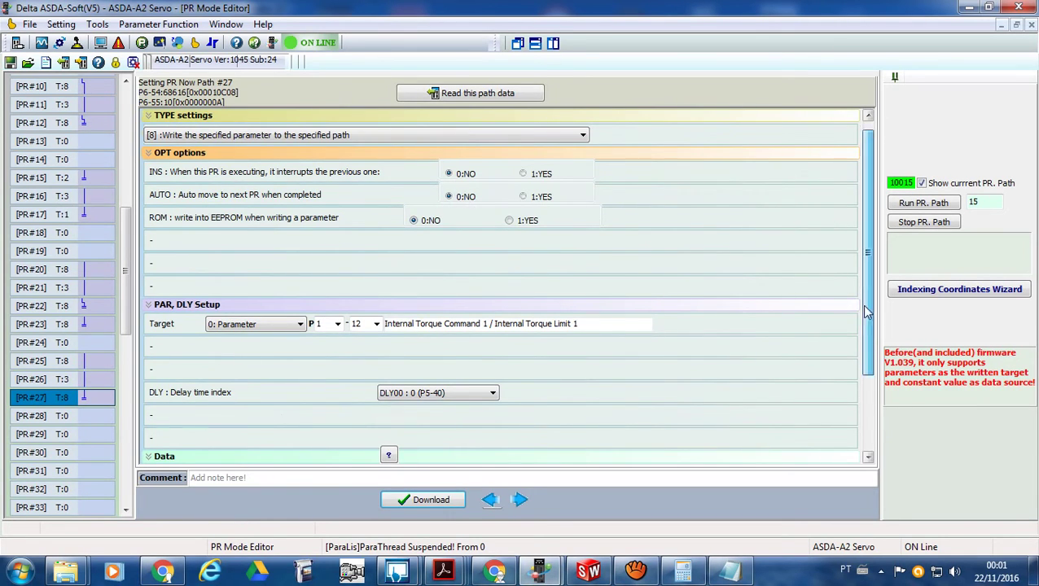
{"action": "scroll", "coordinate": [861, 301], "scroll_direction": "down", "scroll_amount": 3}
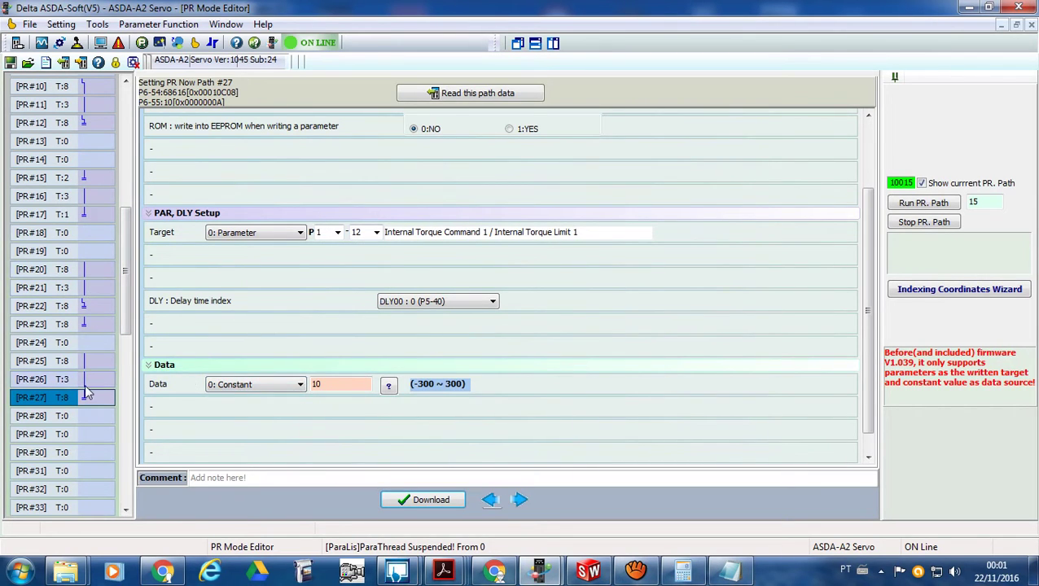
Review path PR#20's parameter target and data, and path PR#21's type, OPT options, and speed and time settings.
{"action": "left_click", "coordinate": [104, 271]}
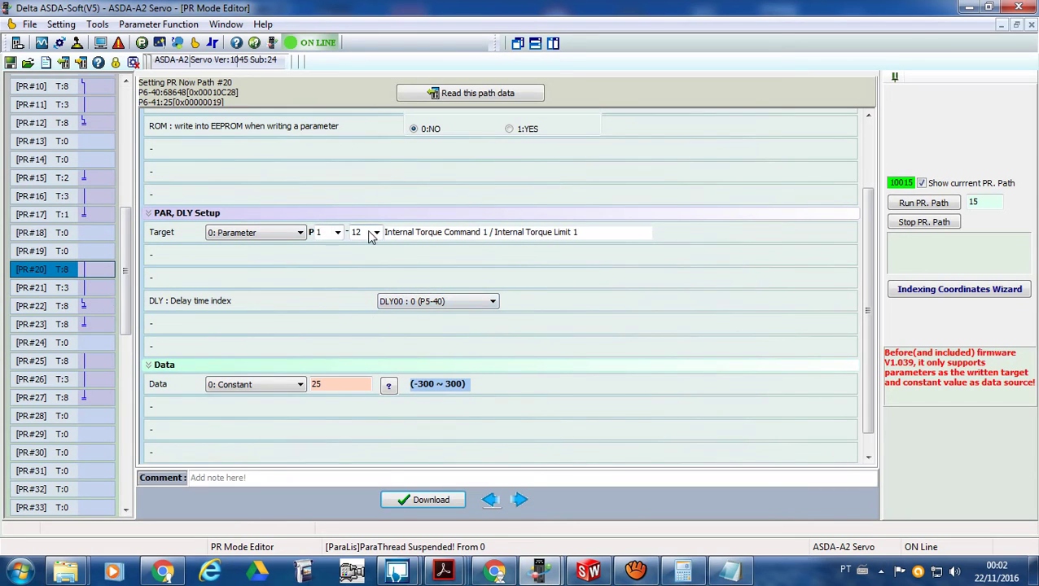
{"action": "left_click", "coordinate": [103, 291]}
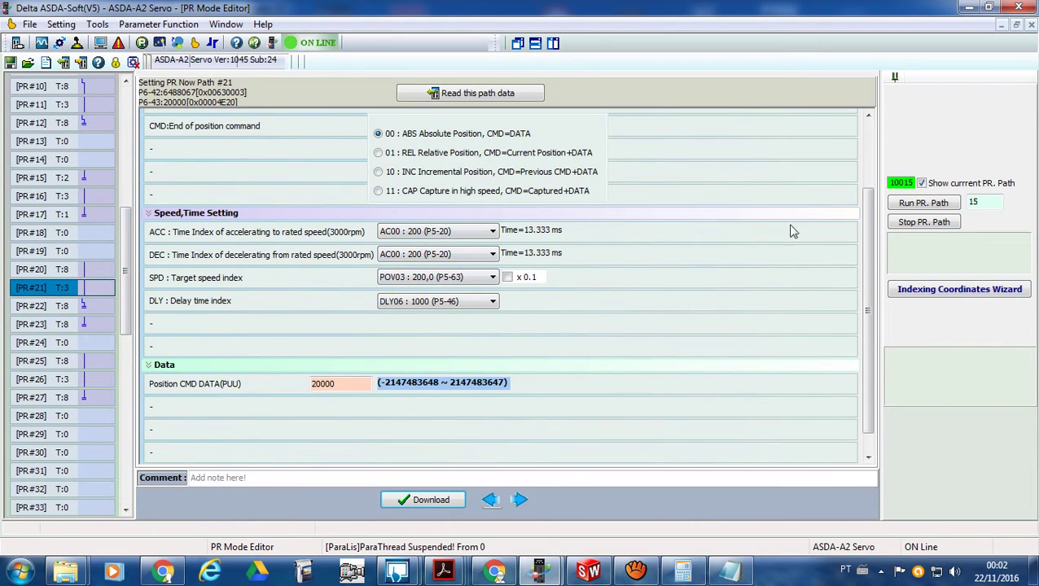
{"action": "left_click_drag", "start_coordinate": [869, 248], "coordinate": [869, 160]}
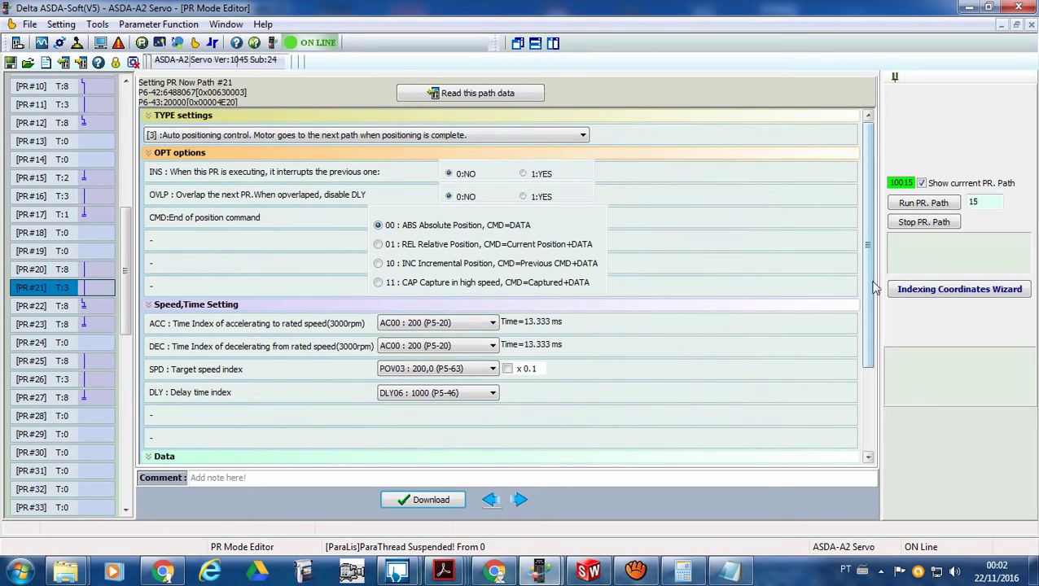
{"action": "left_click_drag", "start_coordinate": [869, 287], "coordinate": [862, 342]}
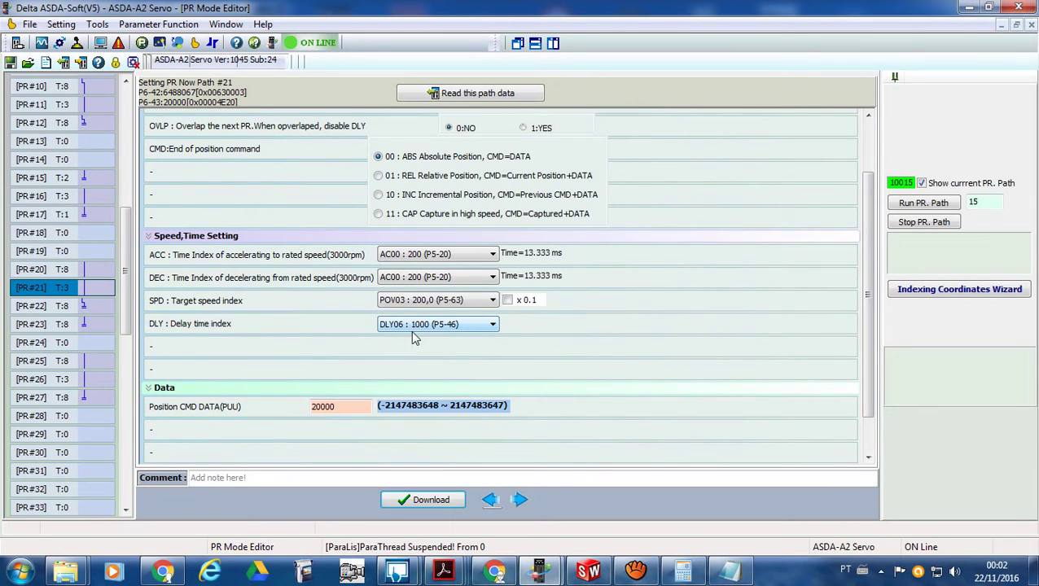
Inspect the delay time index values available for path PR#21 without choosing another one.
{"action": "left_click", "coordinate": [492, 325]}
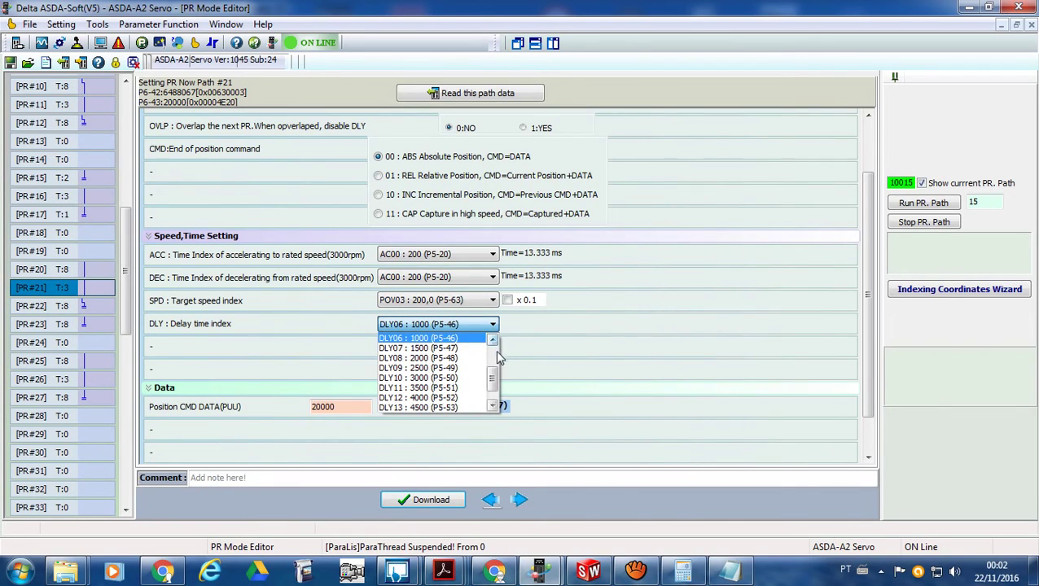
{"action": "left_click_drag", "start_coordinate": [494, 380], "coordinate": [500, 358]}
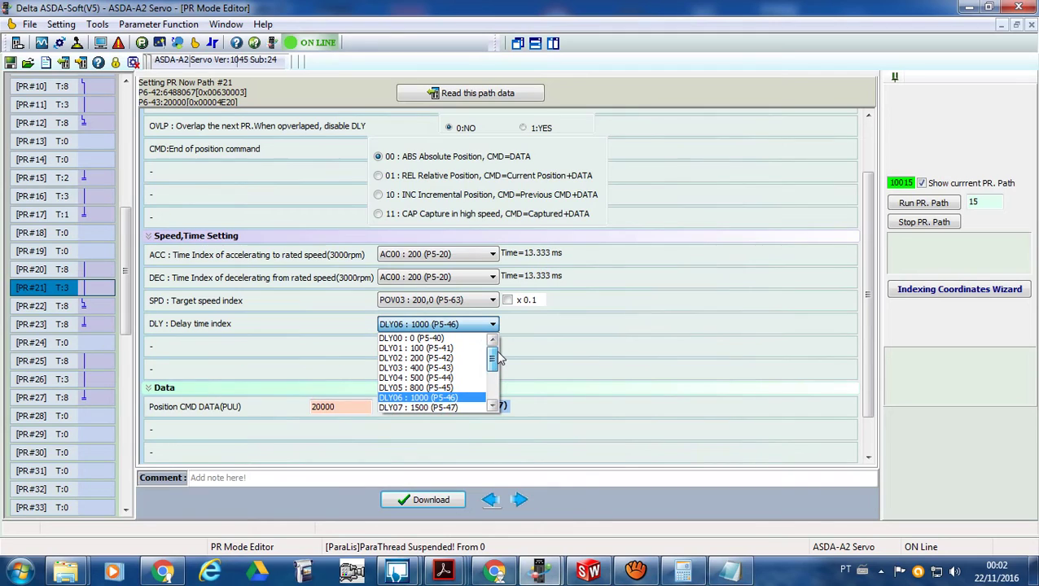
{"action": "left_click_drag", "start_coordinate": [499, 358], "coordinate": [496, 381]}
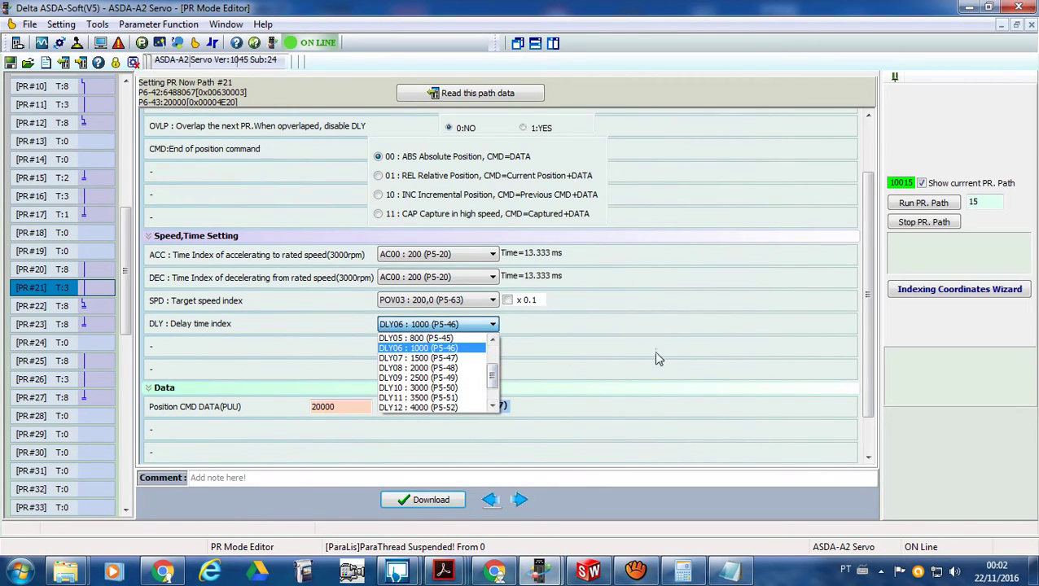
{"action": "left_click", "coordinate": [706, 452]}
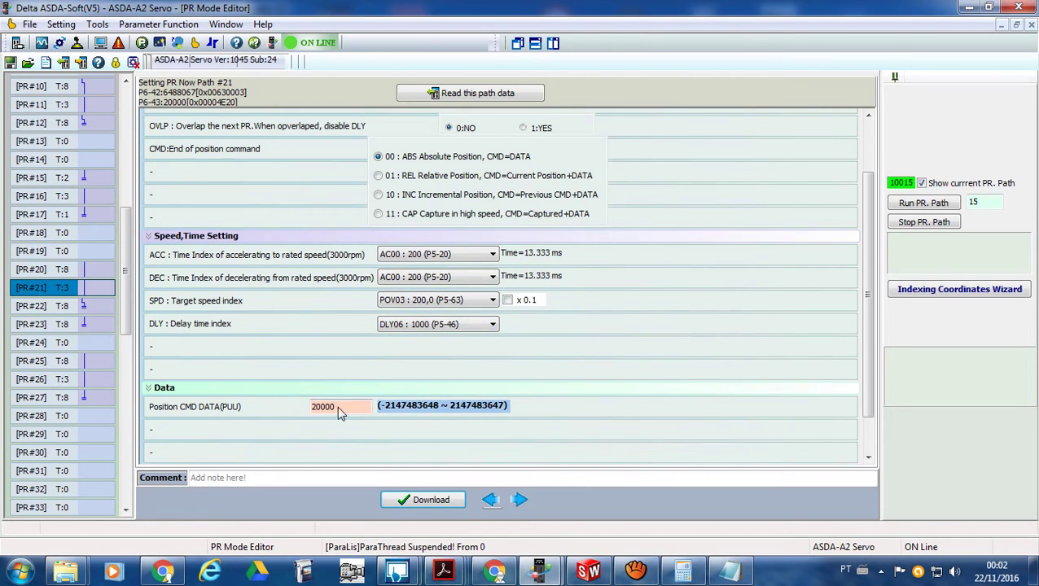
Review path PR#22's type, OPT options, target parameter, delay and constant data.
{"action": "left_click", "coordinate": [99, 308]}
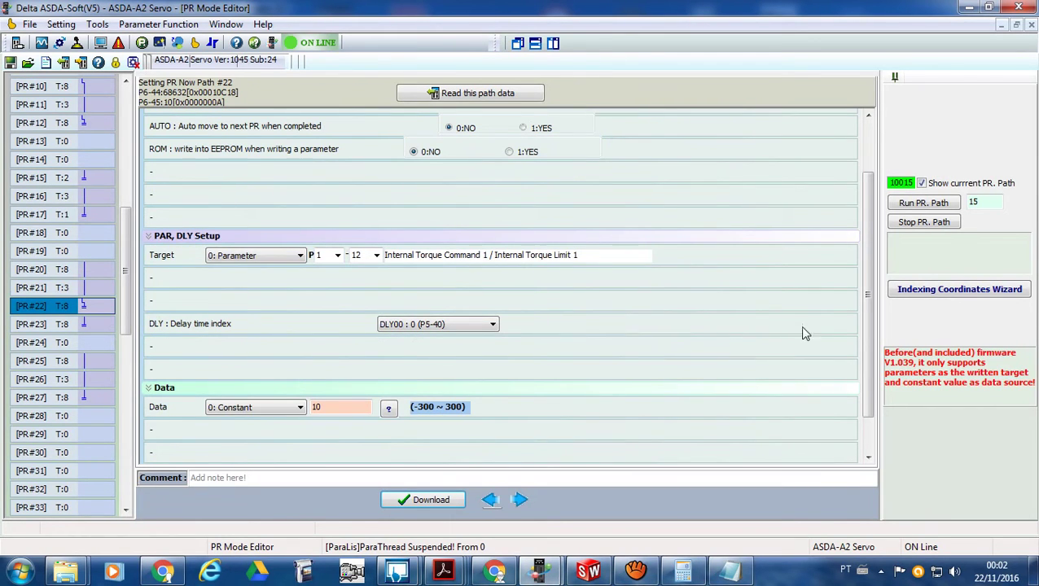
{"action": "left_click_drag", "start_coordinate": [866, 350], "coordinate": [871, 244]}
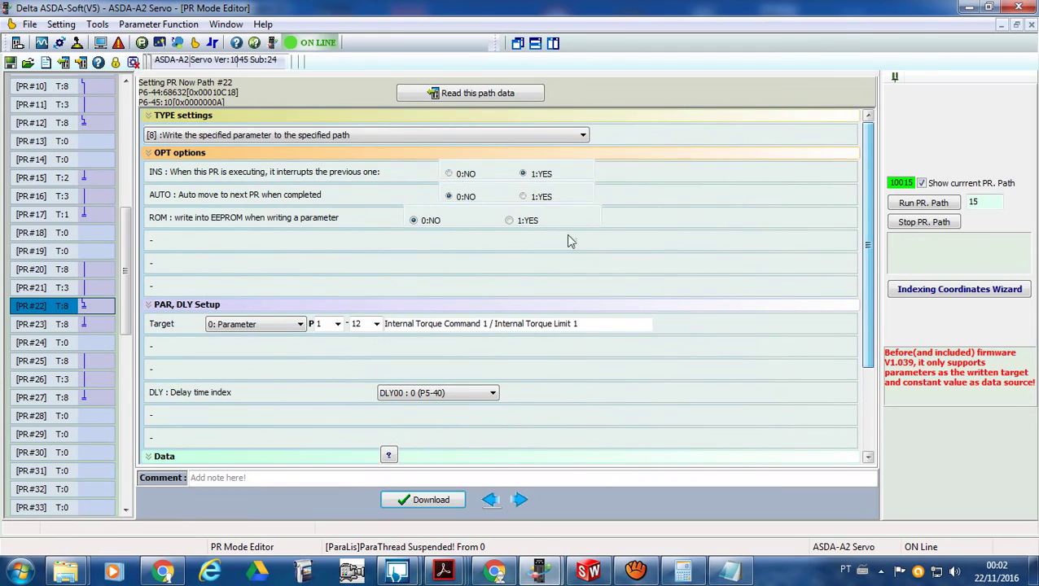
{"action": "left_click", "coordinate": [94, 314]}
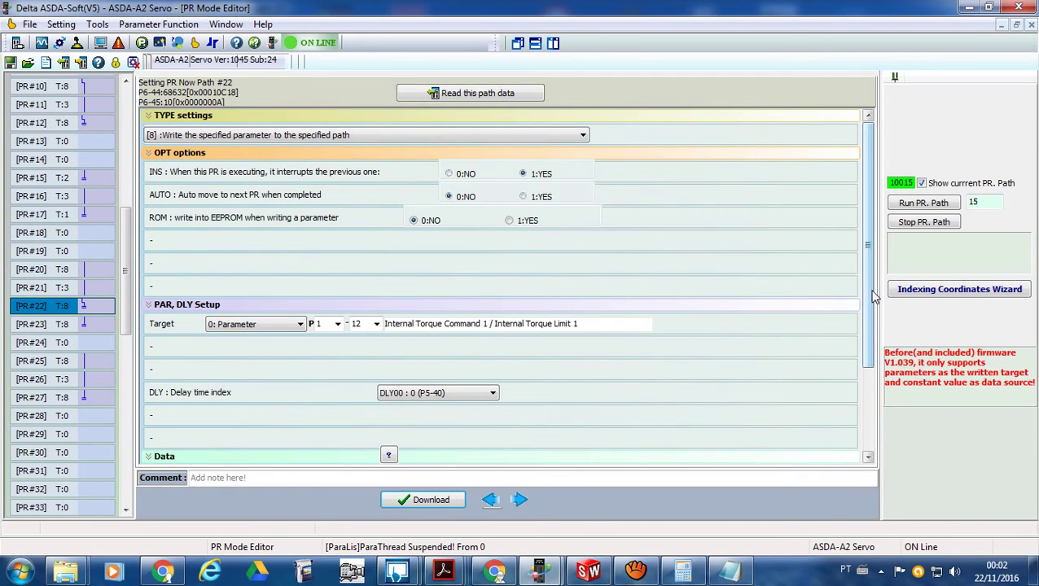
{"action": "left_click_drag", "start_coordinate": [870, 297], "coordinate": [869, 367]}
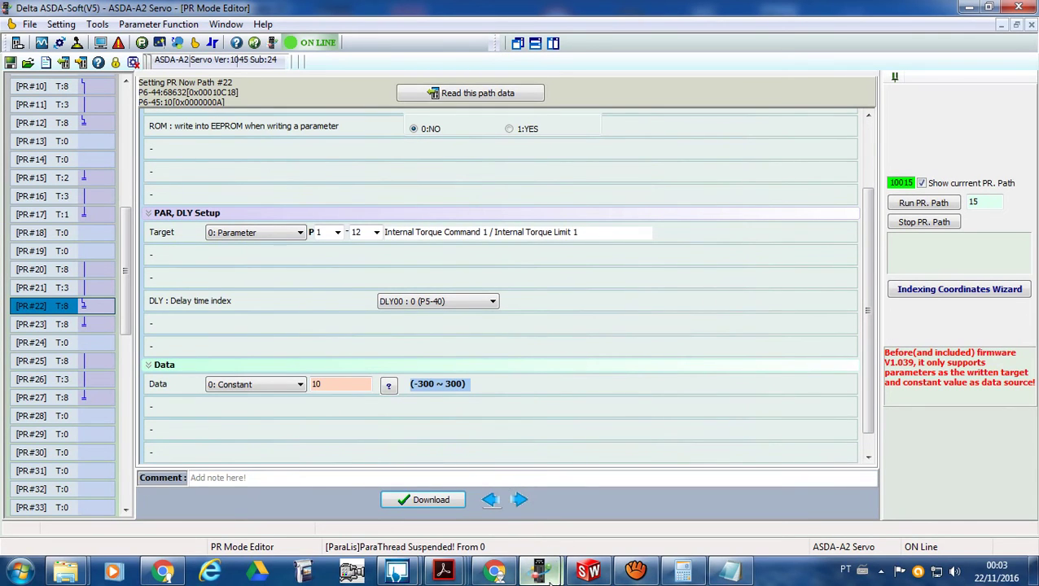
Compare the paths with the slave axis PR program diagram in Acrobat Reader, and return to the PR Mode Editor in ASDA-Soft.
{"action": "mouse_move", "coordinate": [444, 572]}
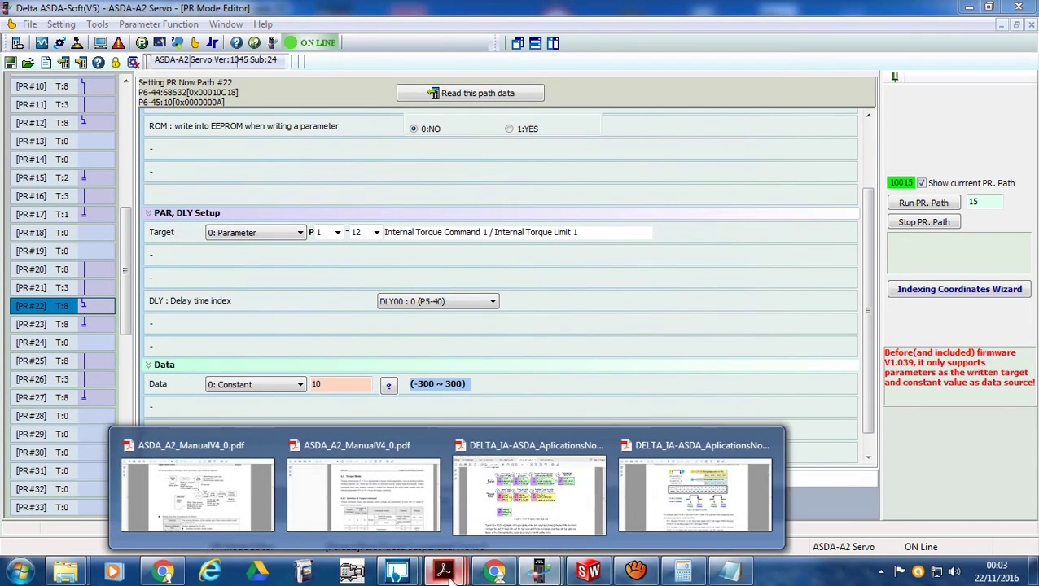
{"action": "left_click", "coordinate": [584, 489]}
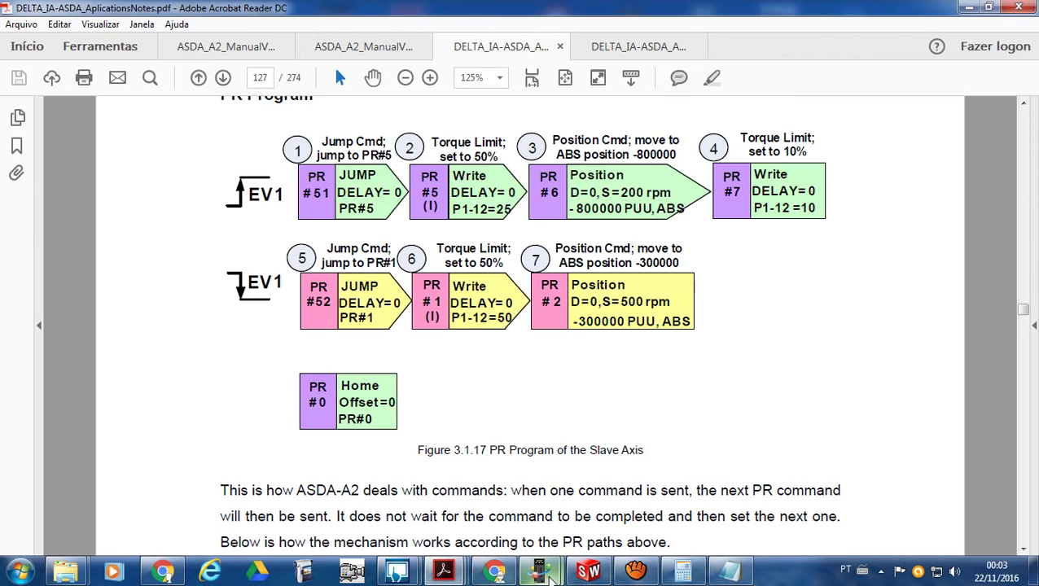
{"action": "left_click", "coordinate": [550, 578]}
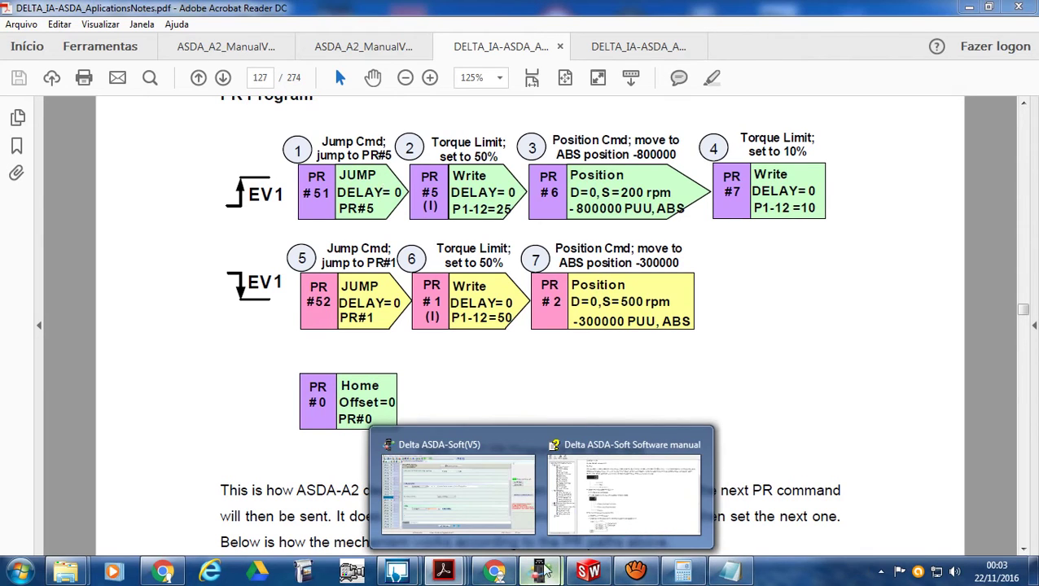
{"action": "left_click", "coordinate": [522, 528]}
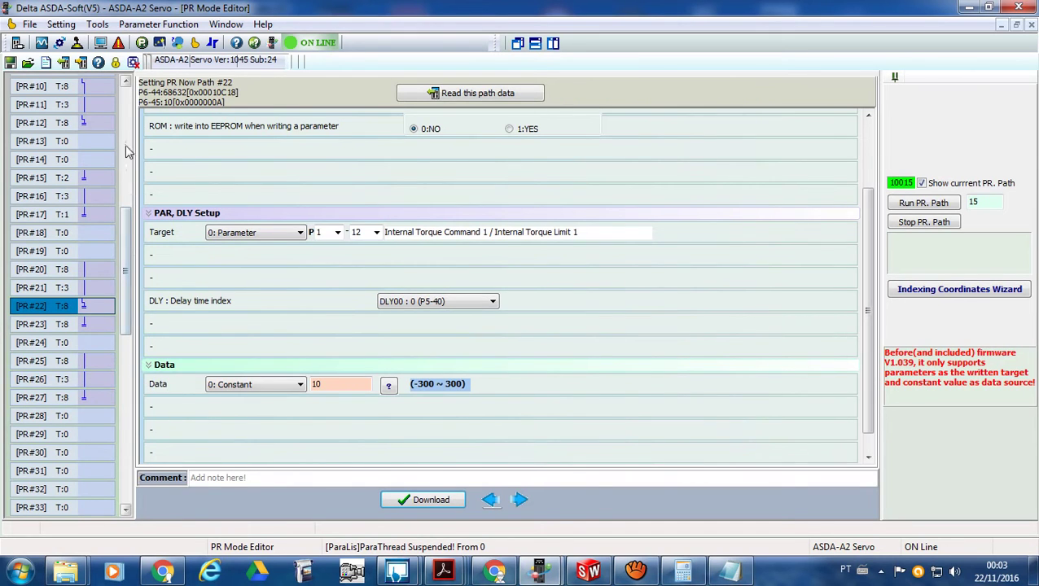
Open the Scope and start recording the command position and parameter P1-12.
{"action": "left_click", "coordinate": [42, 44]}
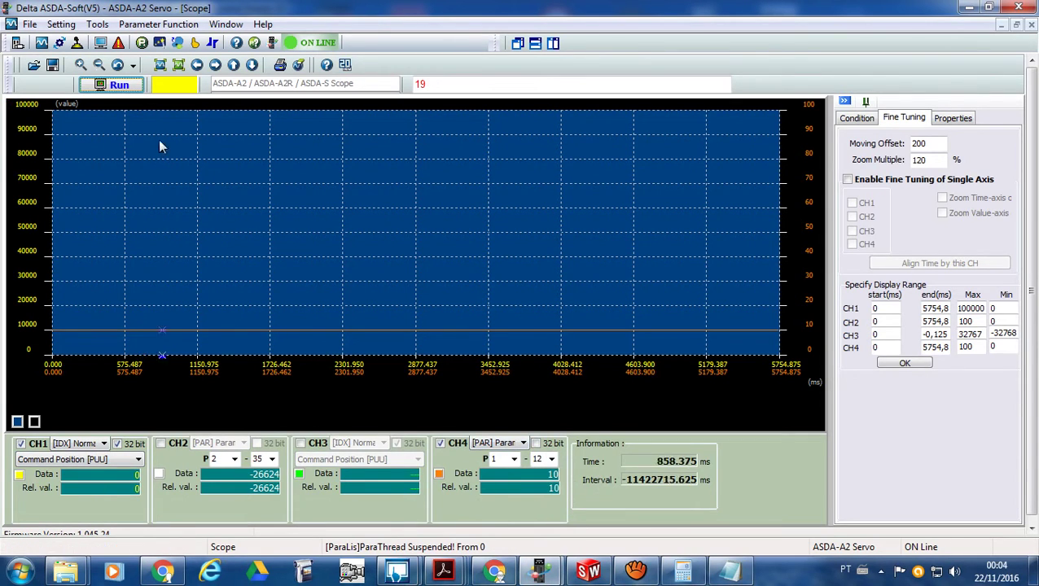
{"action": "left_click", "coordinate": [119, 84]}
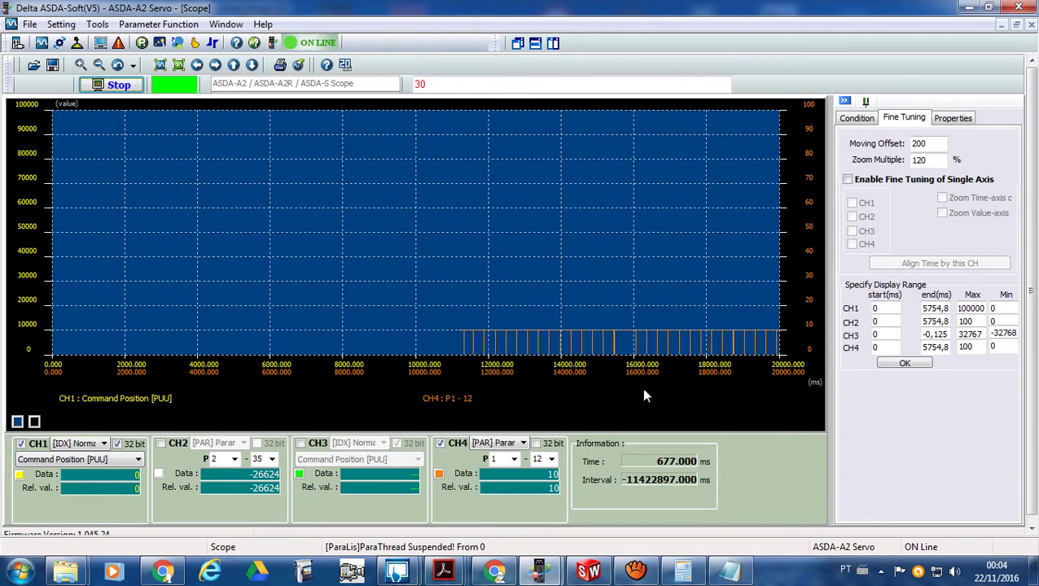
Launch the simulation of the Controle Servo RTU Testes project from DOPSoft and switch the servo on in the simulator.
{"action": "mouse_move", "coordinate": [397, 571]}
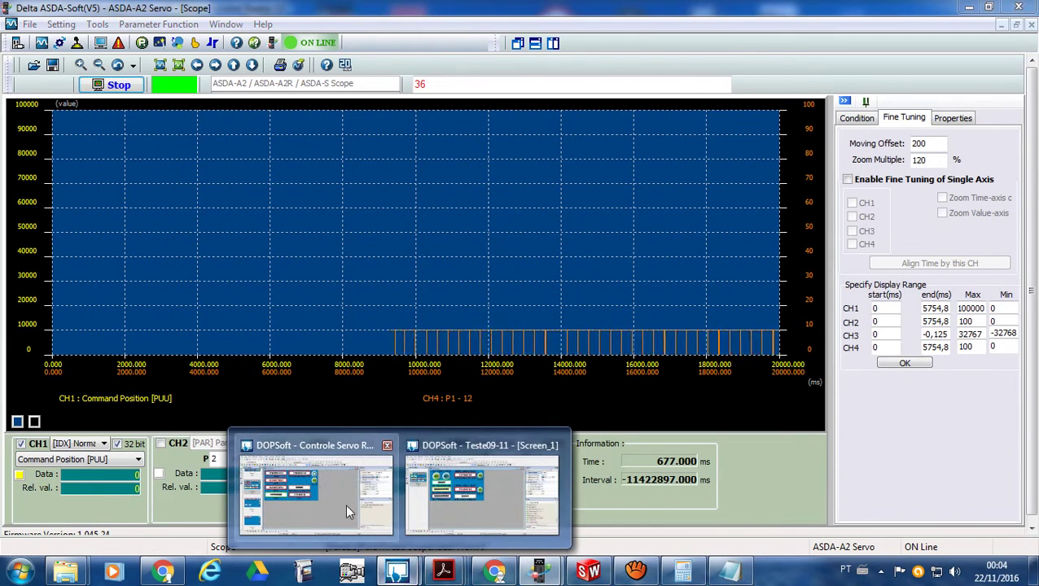
{"action": "left_click", "coordinate": [338, 500]}
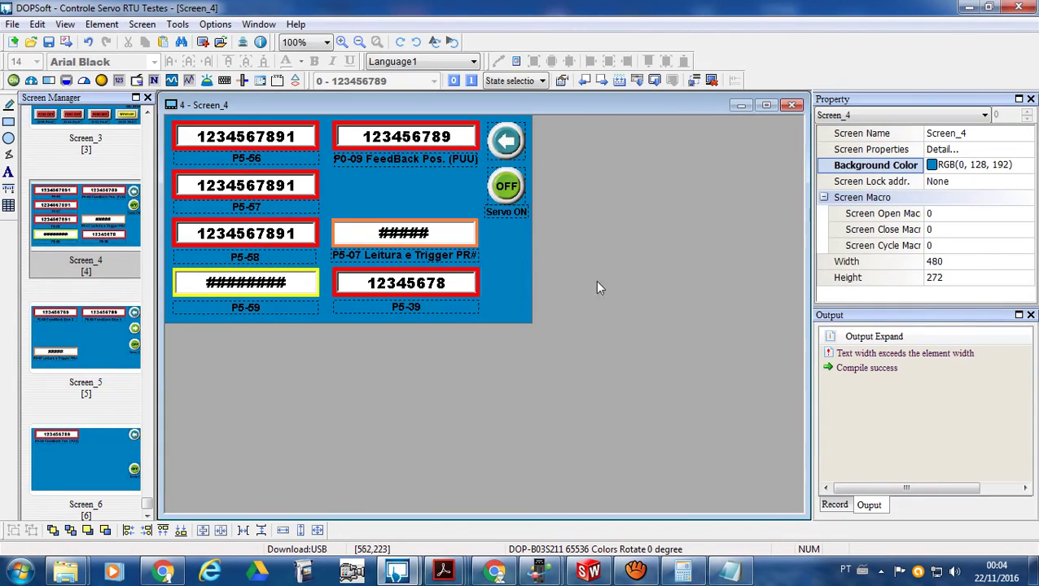
{"action": "left_click", "coordinate": [695, 82]}
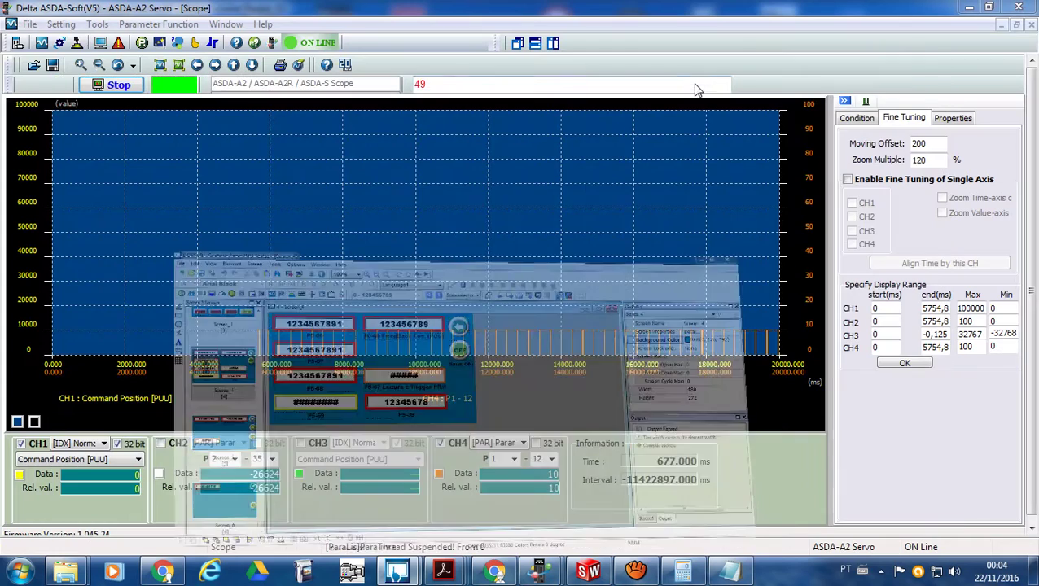
{"action": "left_click", "coordinate": [462, 349]}
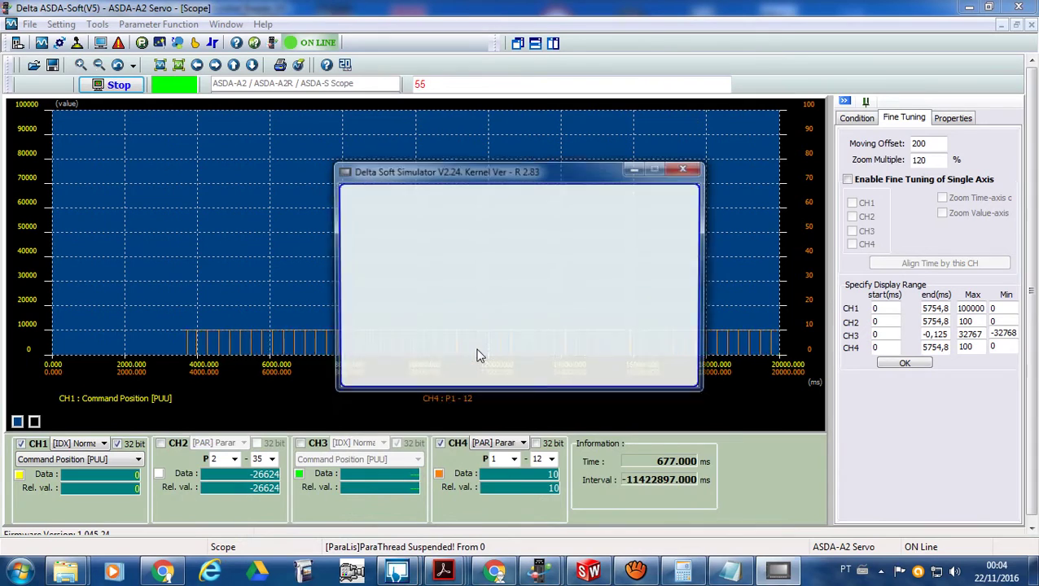
{"action": "left_click_drag", "start_coordinate": [525, 173], "coordinate": [843, 45]}
{"action": "left_click", "coordinate": [997, 186]}
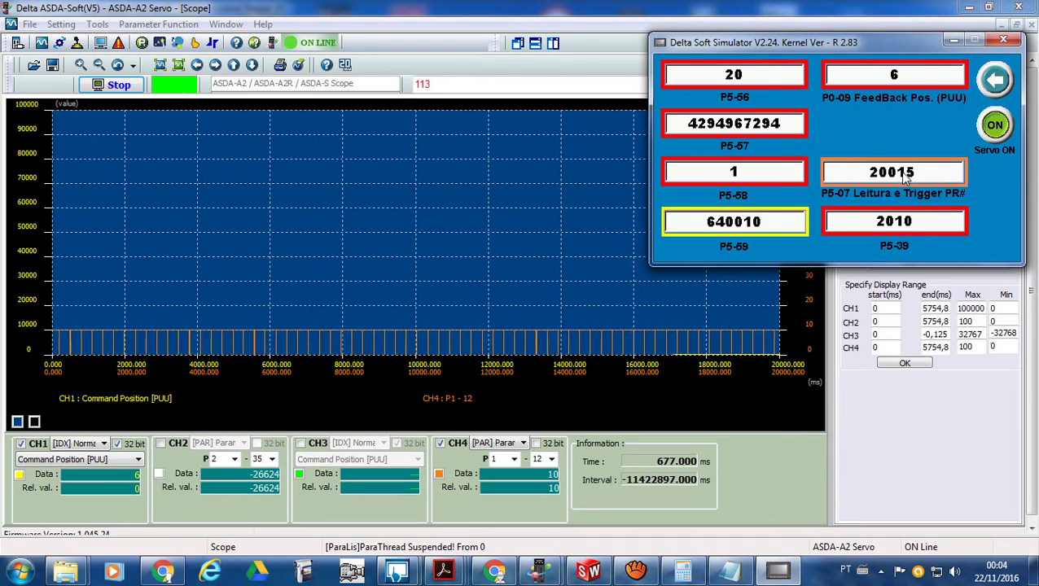
Trigger path PR#20 by setting P5-07 to 20 in the simulator, and stop the scope recording once the positioning is complete.
{"action": "left_click", "coordinate": [906, 181]}
{"action": "left_click", "coordinate": [814, 154]}
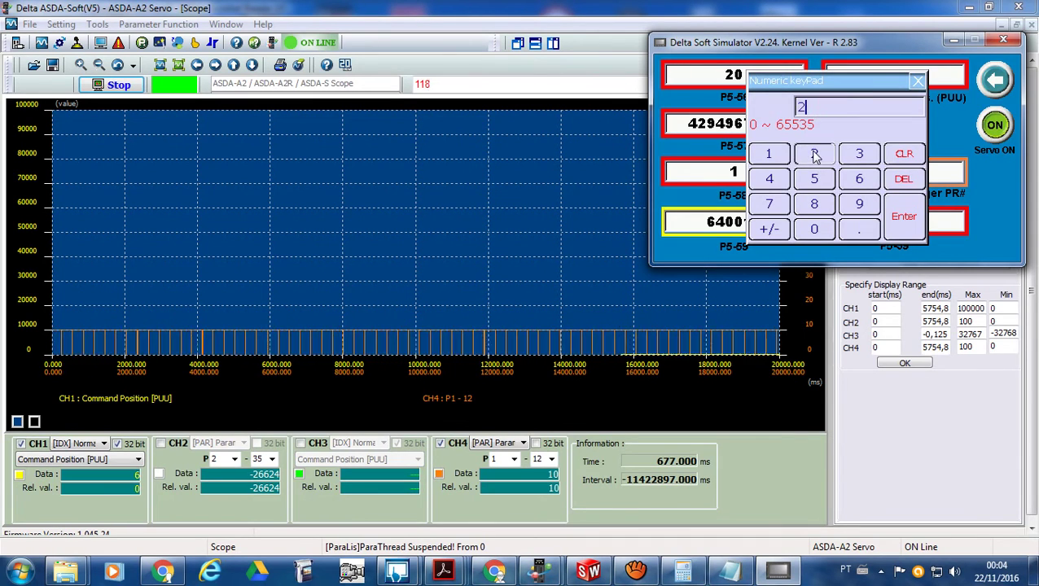
{"action": "left_click", "coordinate": [815, 230]}
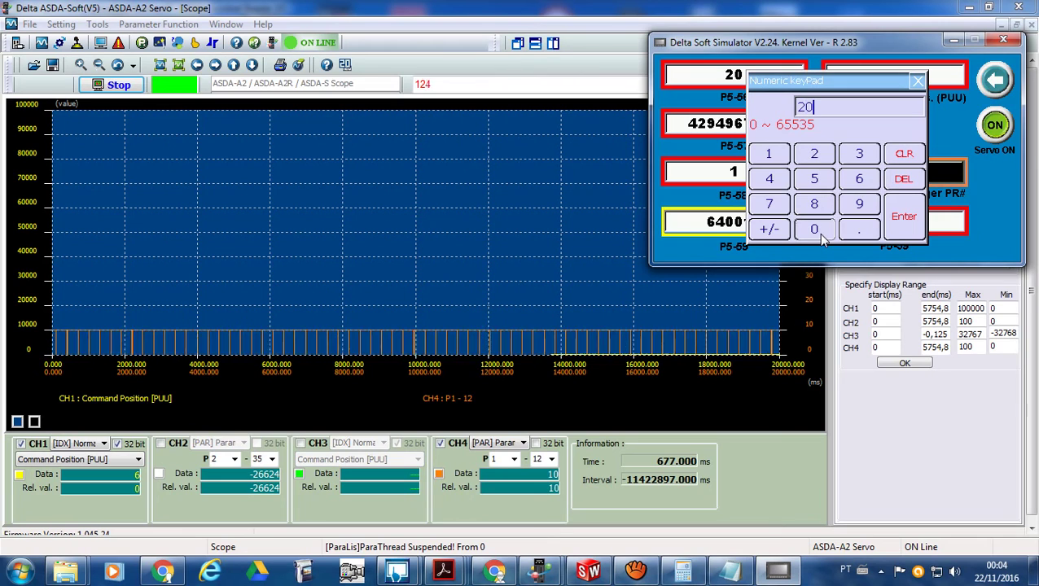
{"action": "left_click", "coordinate": [907, 229]}
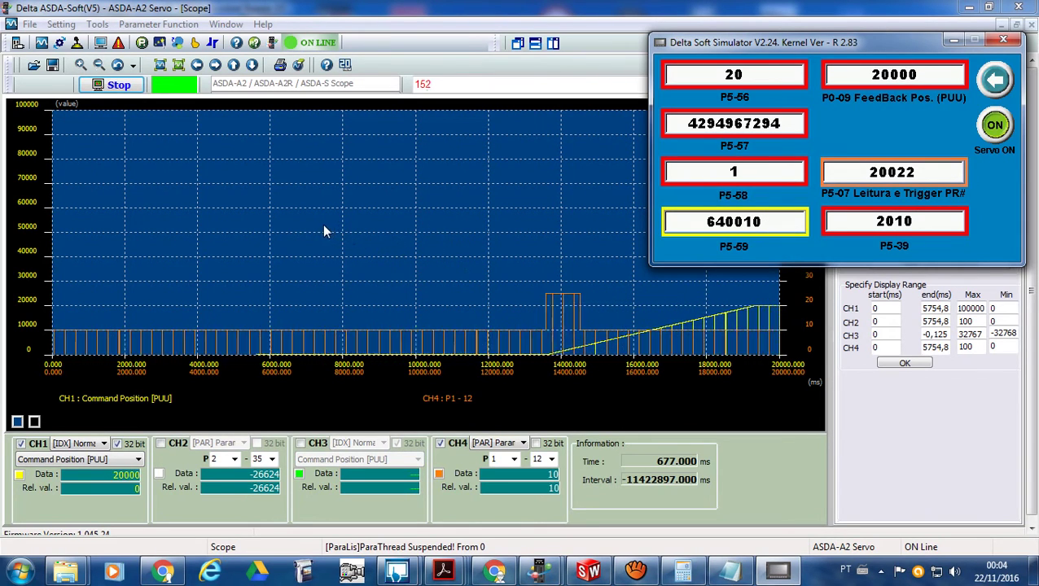
{"action": "left_click", "coordinate": [122, 86]}
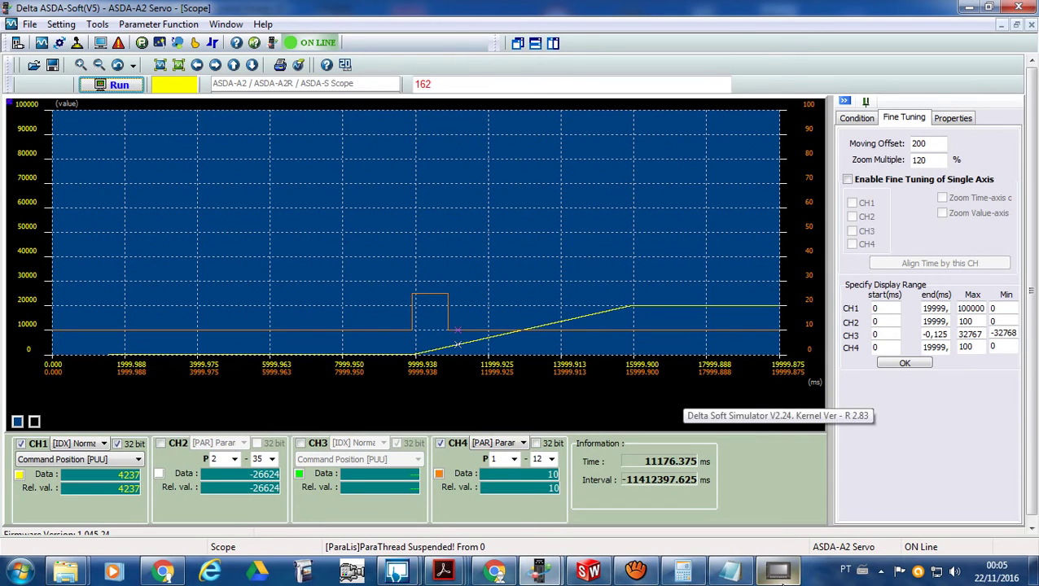
Capture a new scope recording while triggering path PR#25 by setting P5-07 to 25 in the simulator.
{"action": "left_click", "coordinate": [780, 574]}
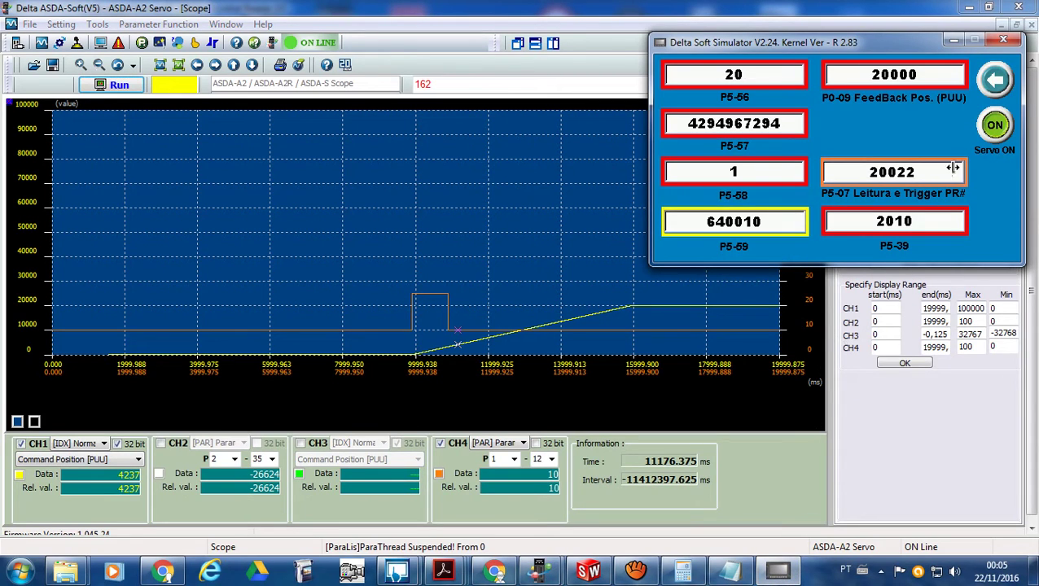
{"action": "left_click", "coordinate": [937, 174]}
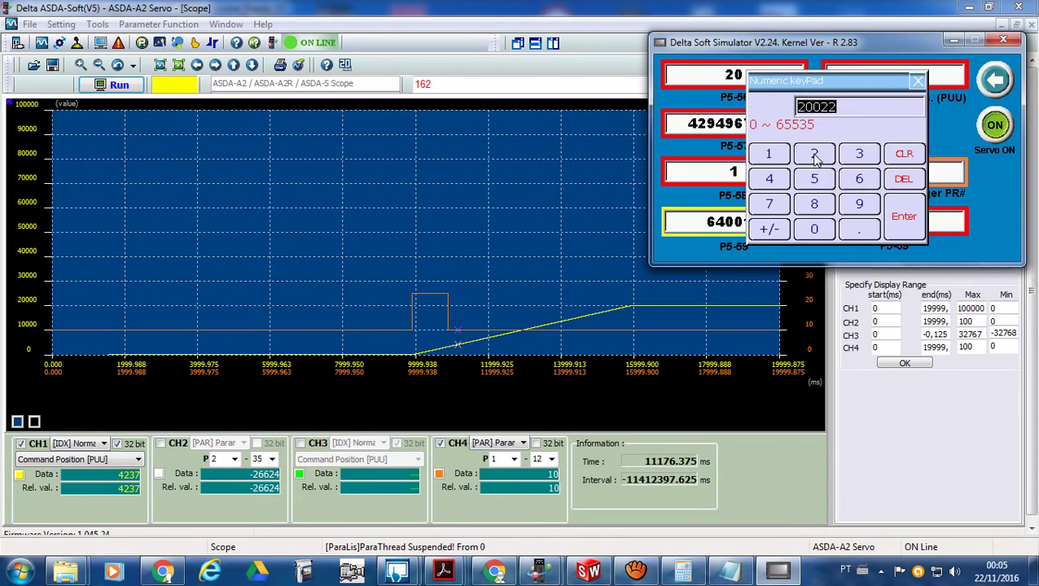
{"action": "left_click", "coordinate": [813, 179]}
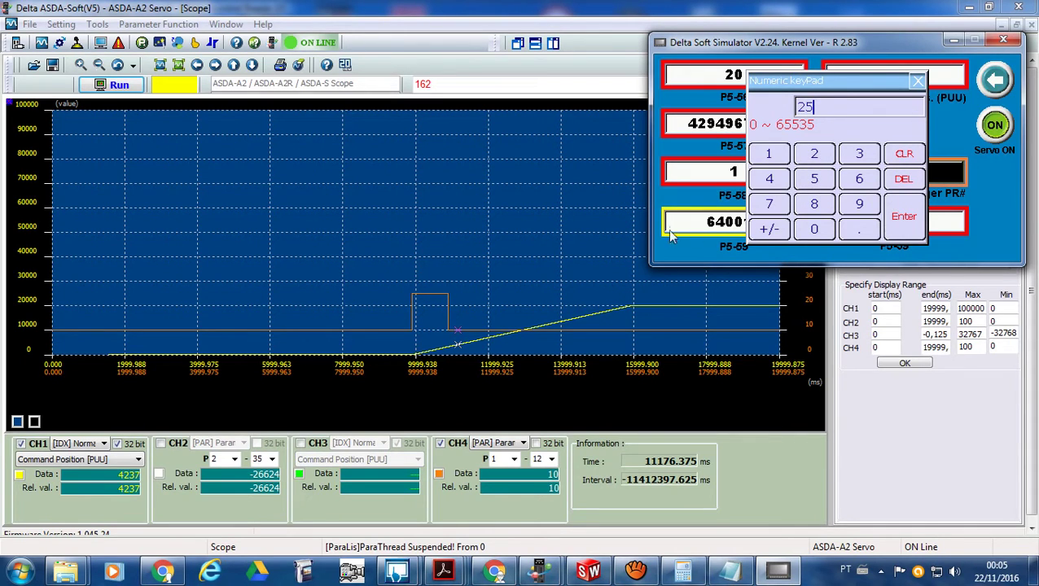
{"action": "left_click", "coordinate": [113, 113]}
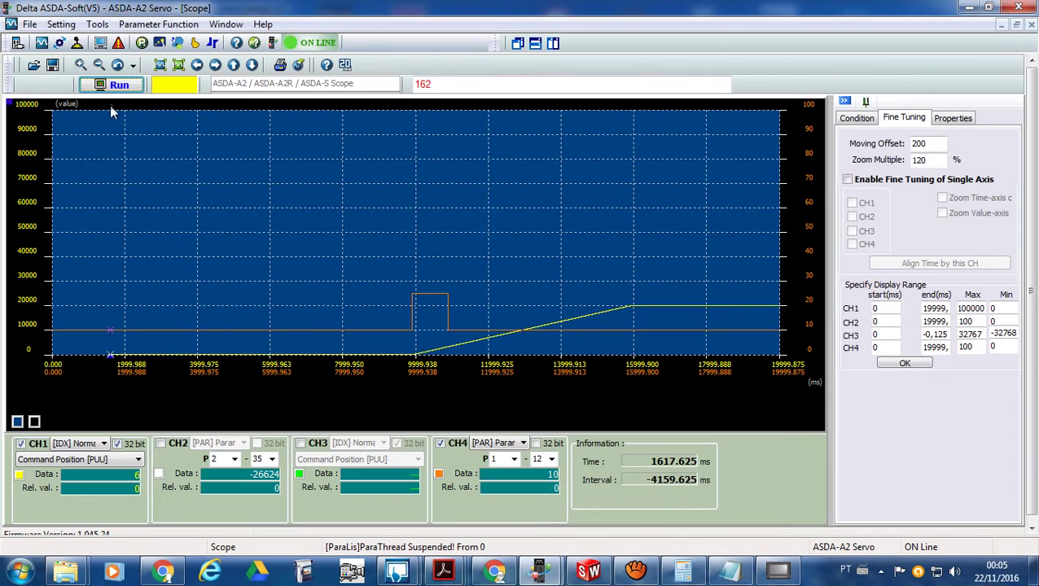
{"action": "left_click", "coordinate": [120, 86]}
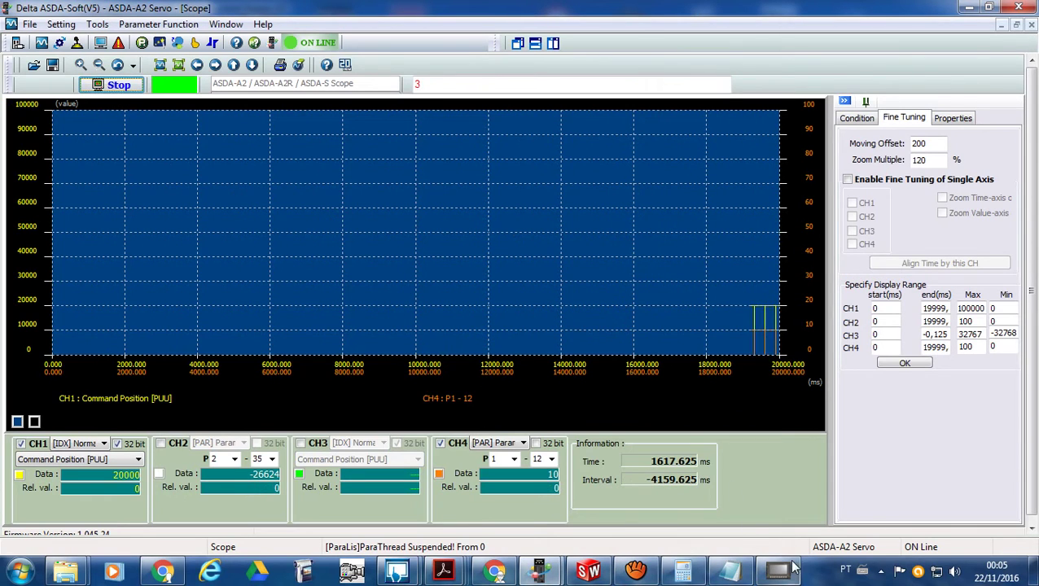
{"action": "left_click", "coordinate": [778, 571]}
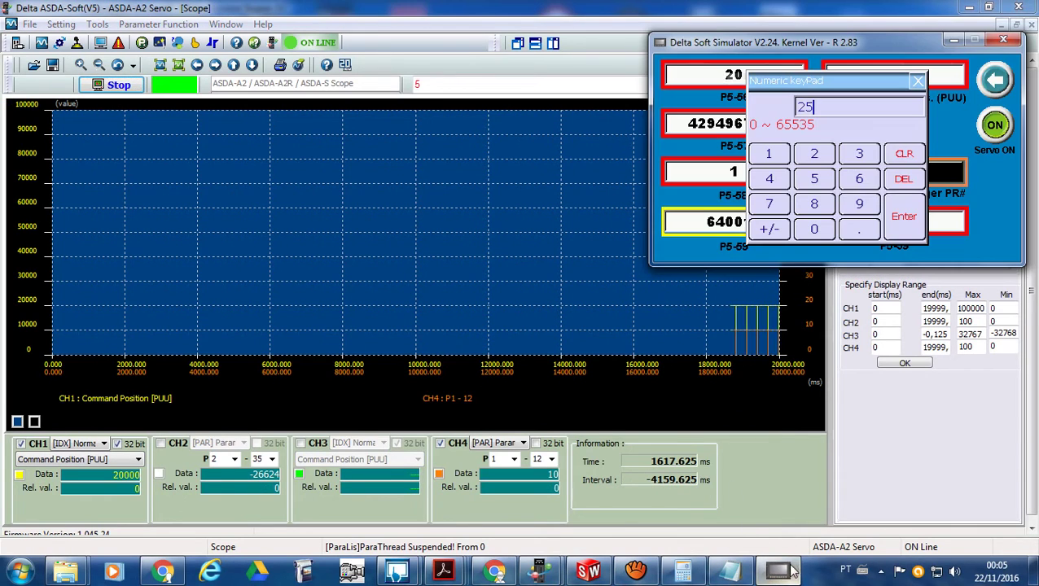
{"action": "left_click", "coordinate": [902, 217]}
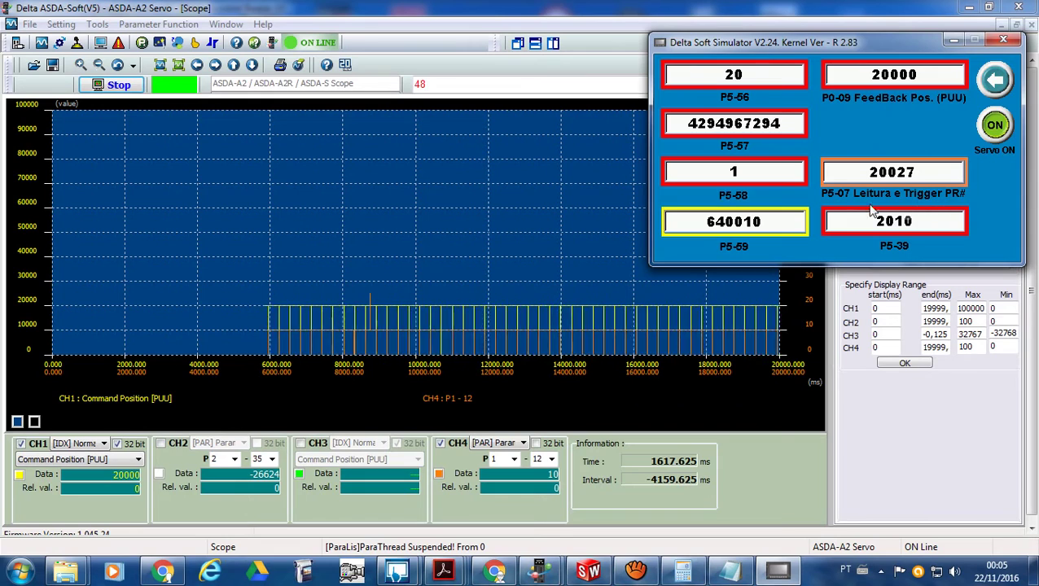
{"action": "left_click", "coordinate": [114, 86]}
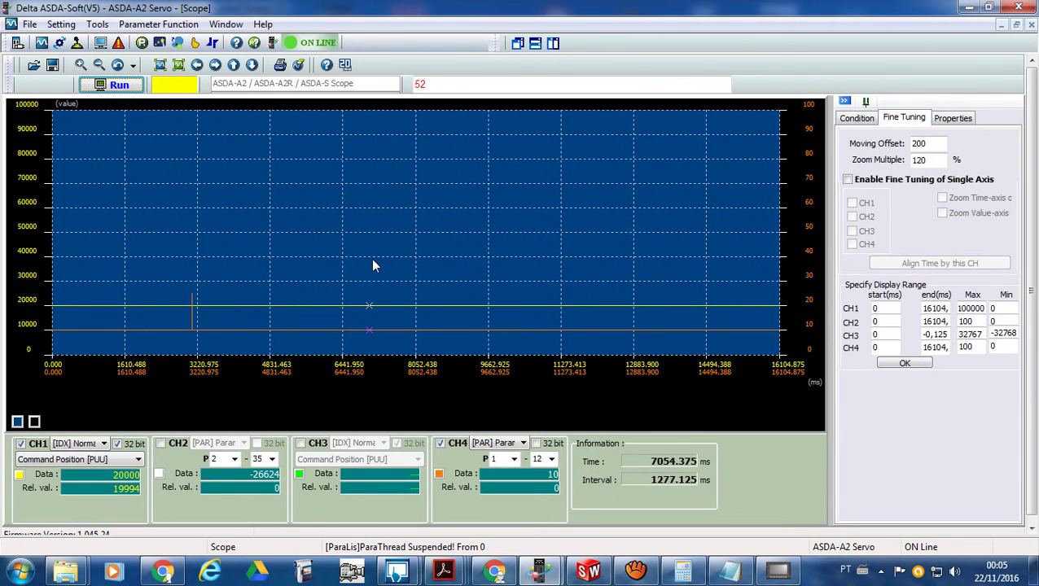
Bring up the HMI simulator and trigger path PR#15 by setting P5-07 to 15.
{"action": "left_click", "coordinate": [777, 573]}
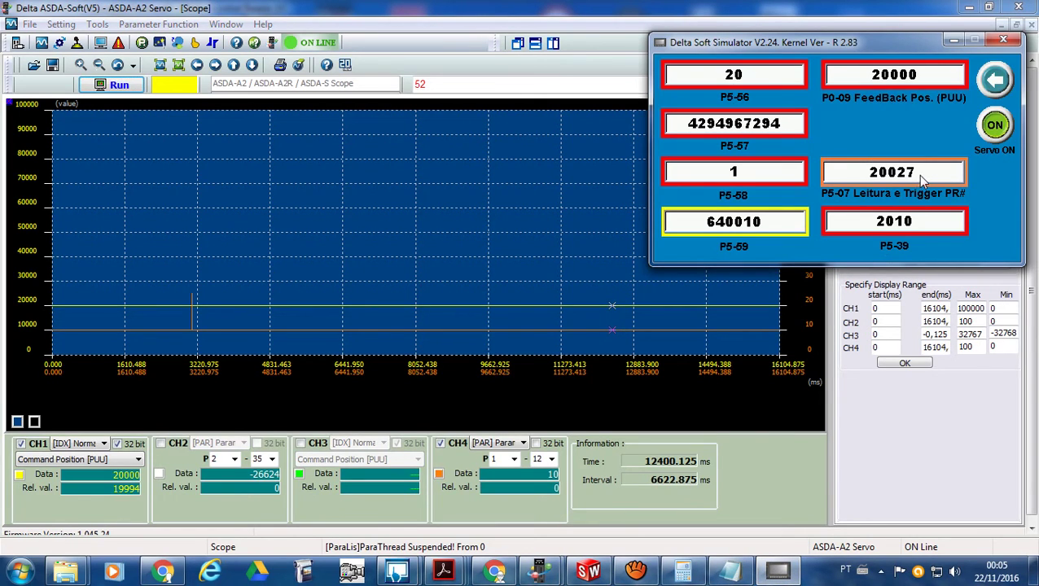
{"action": "left_click", "coordinate": [920, 175]}
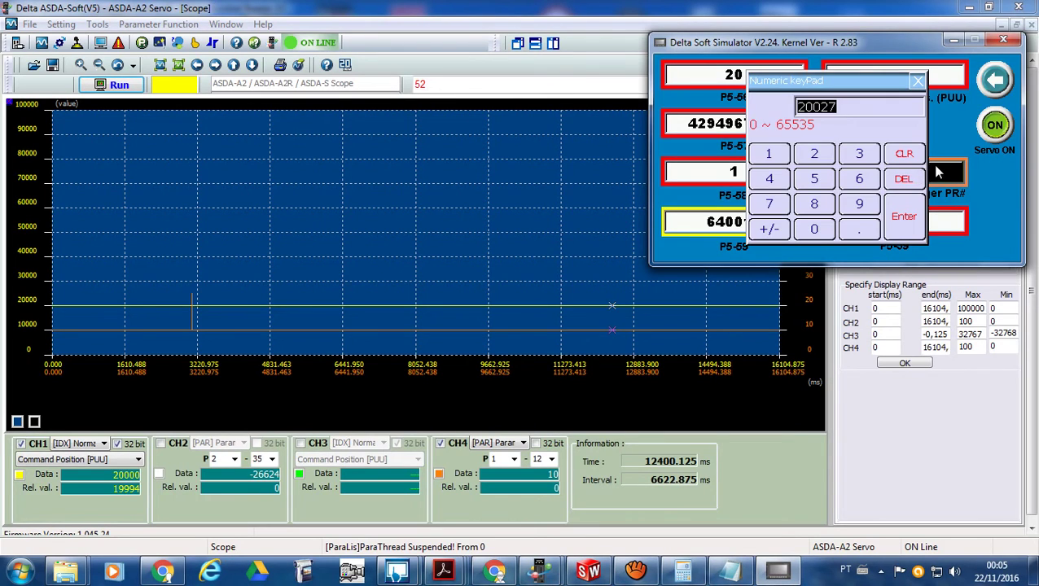
{"action": "left_click", "coordinate": [813, 179]}
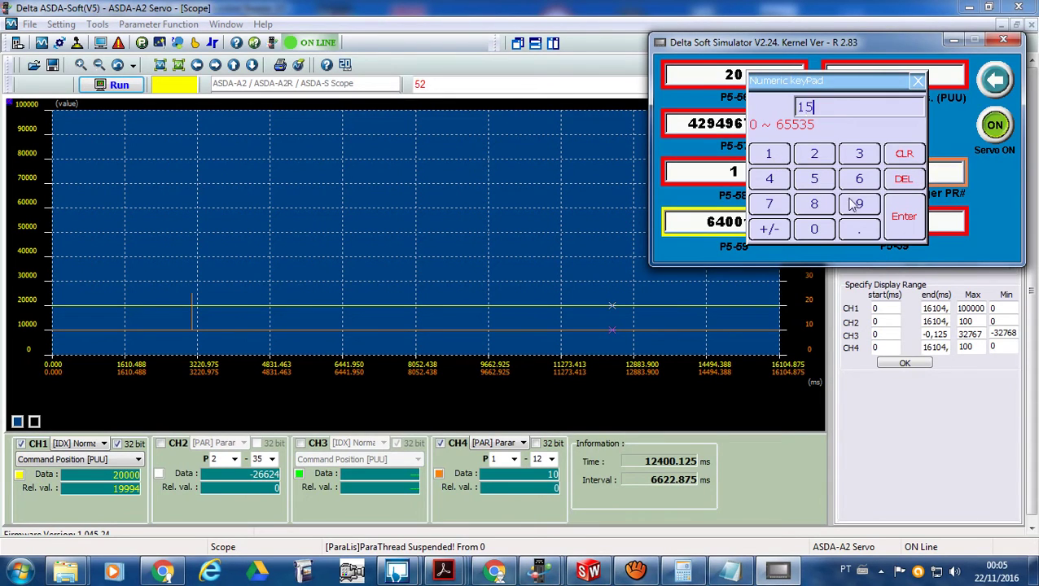
{"action": "left_click", "coordinate": [897, 220]}
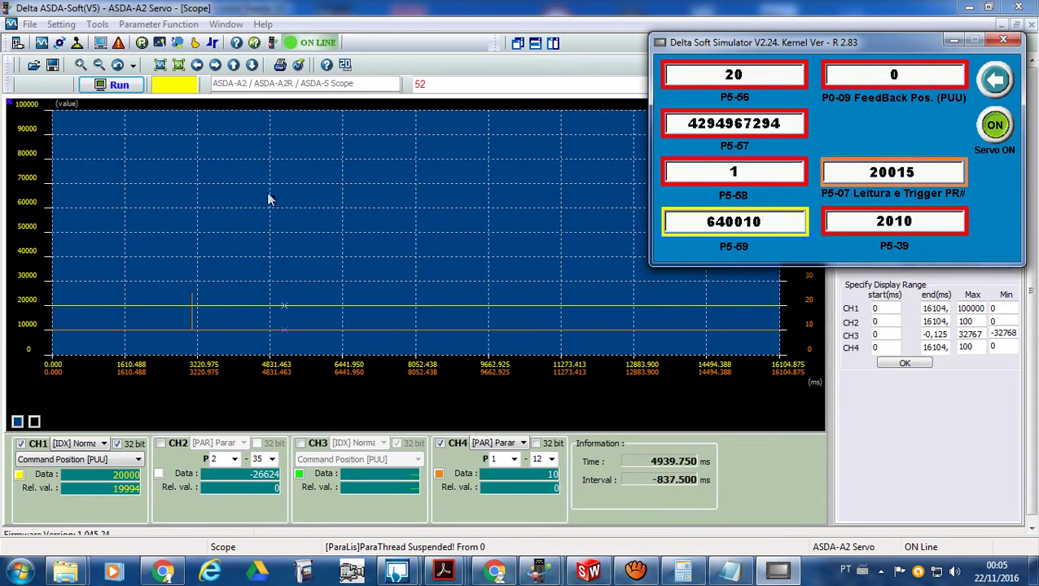
Record a new scope capture while triggering path PR#25 by setting P5-07 to 25 in the simulator, stopping once positioning is complete.
{"action": "left_click", "coordinate": [121, 85]}
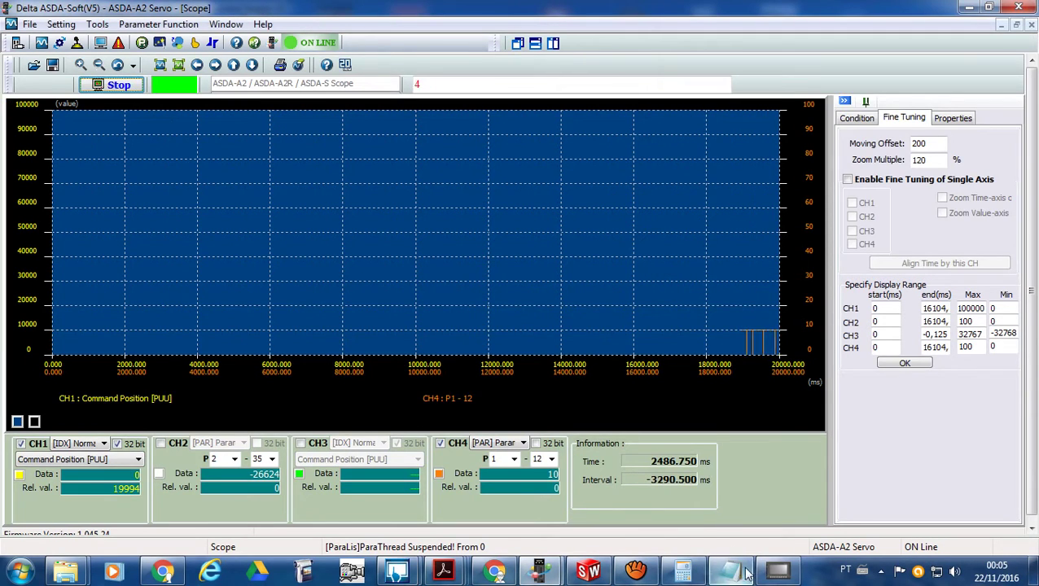
{"action": "left_click", "coordinate": [777, 572]}
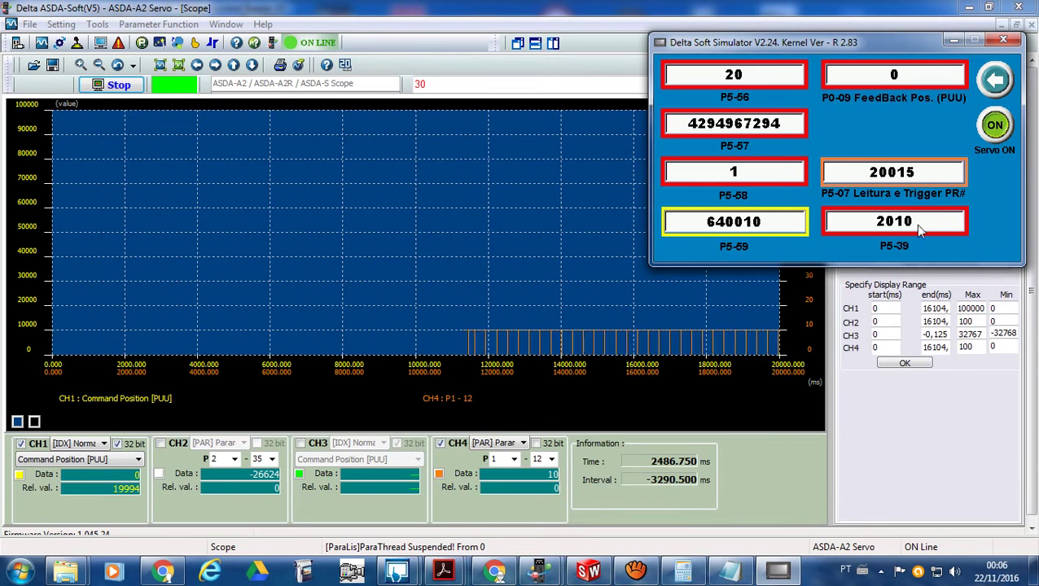
{"action": "left_click", "coordinate": [917, 174]}
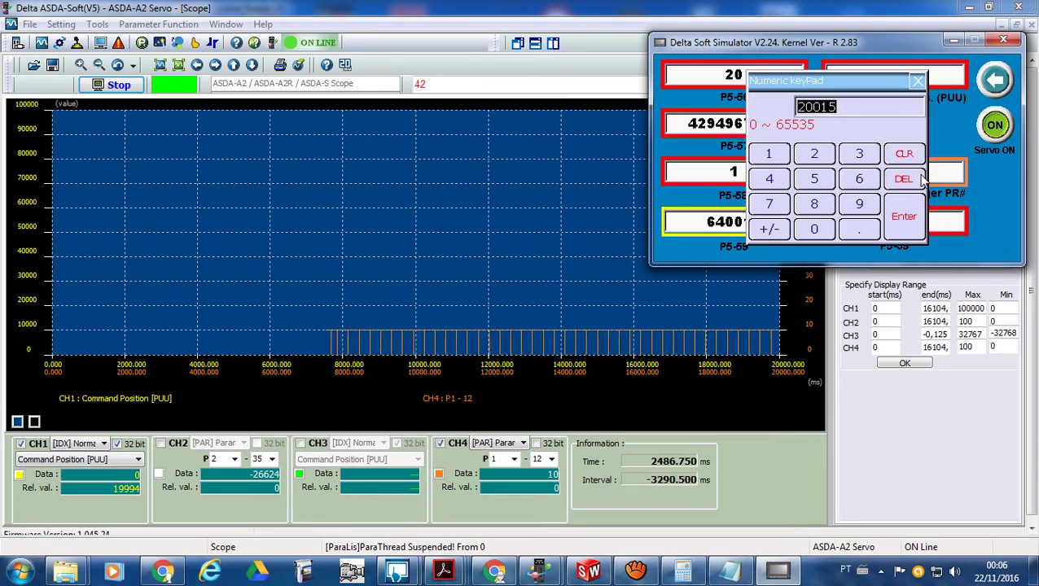
{"action": "left_click", "coordinate": [814, 156]}
{"action": "left_click", "coordinate": [816, 179]}
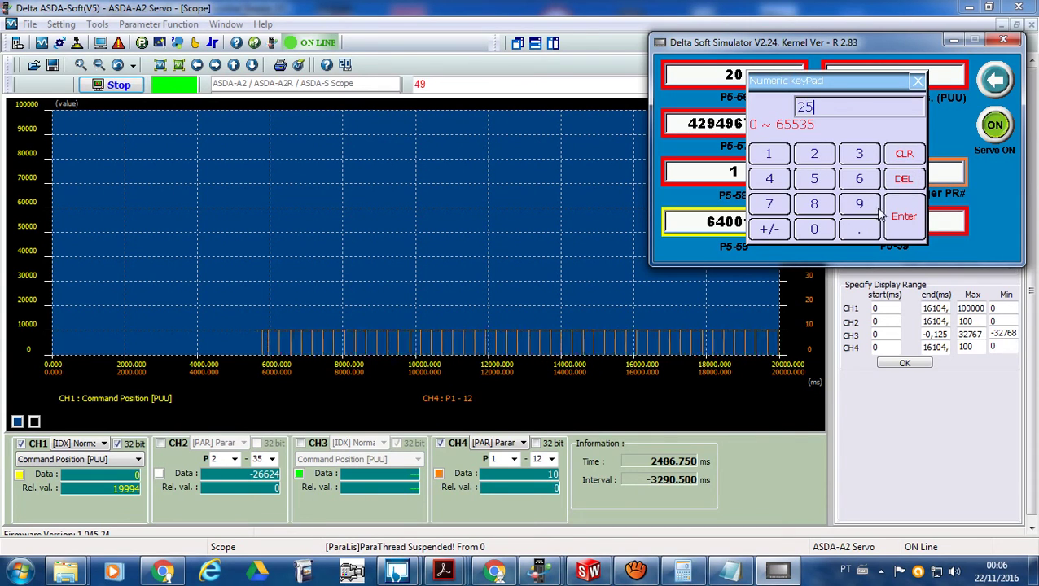
{"action": "left_click", "coordinate": [902, 218]}
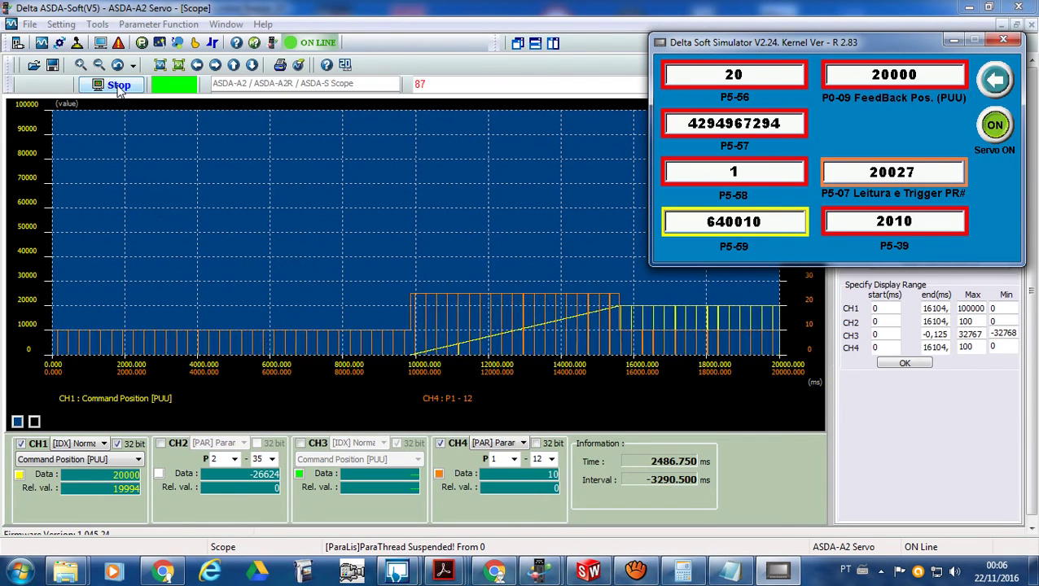
{"action": "left_click", "coordinate": [119, 88]}
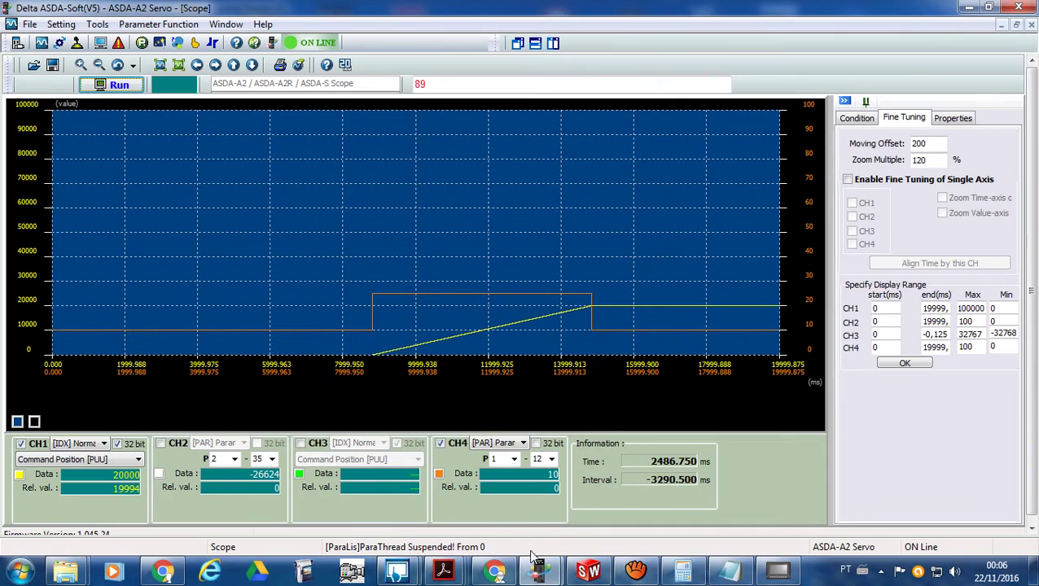
Close the HMI simulator and minimize DOPSoft to return to the Scope.
{"action": "left_click", "coordinate": [796, 575]}
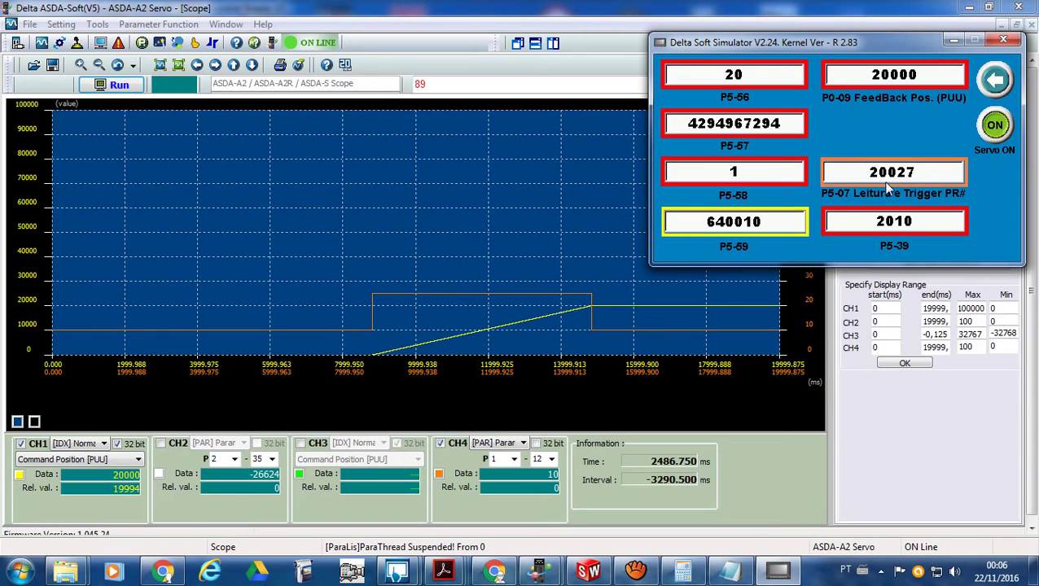
{"action": "left_click", "coordinate": [1002, 43]}
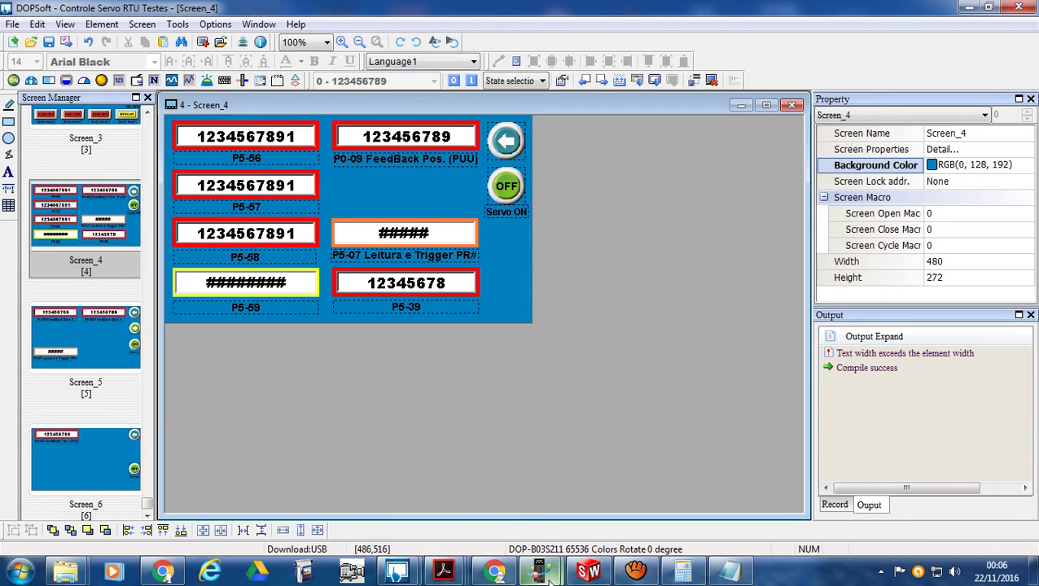
{"action": "left_click", "coordinate": [962, 8]}
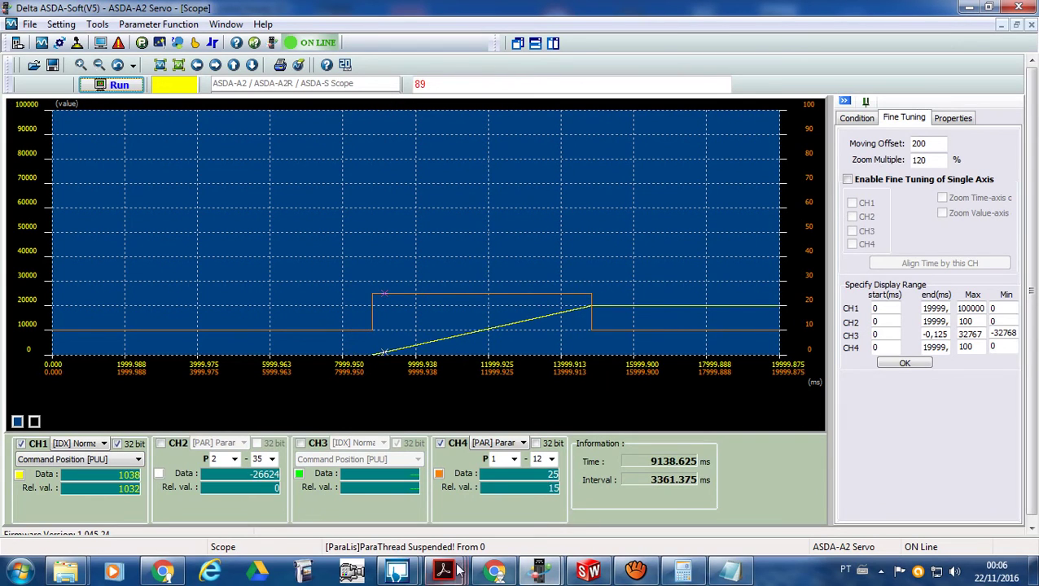
Review the settings of paths PR#25, PR#26 and PR#27 in the PR Mode Editor.
{"action": "left_click", "coordinate": [198, 45]}
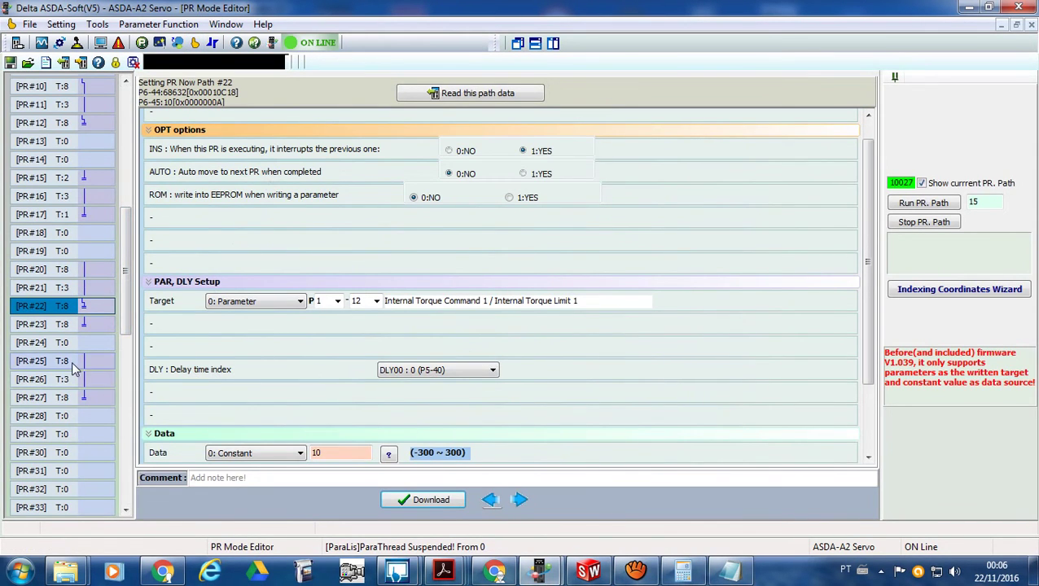
{"action": "left_click", "coordinate": [99, 362]}
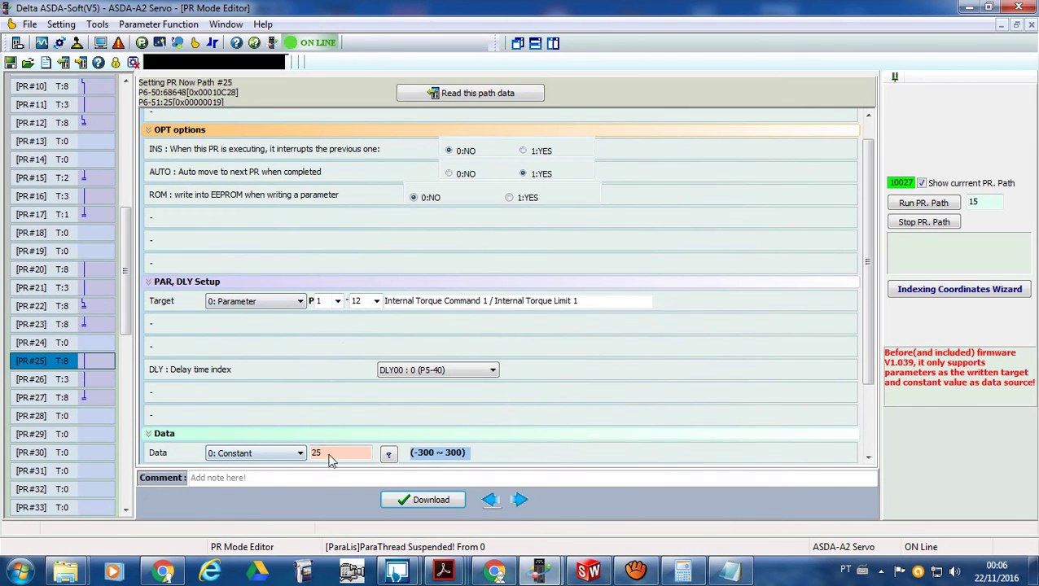
{"action": "left_click", "coordinate": [91, 381]}
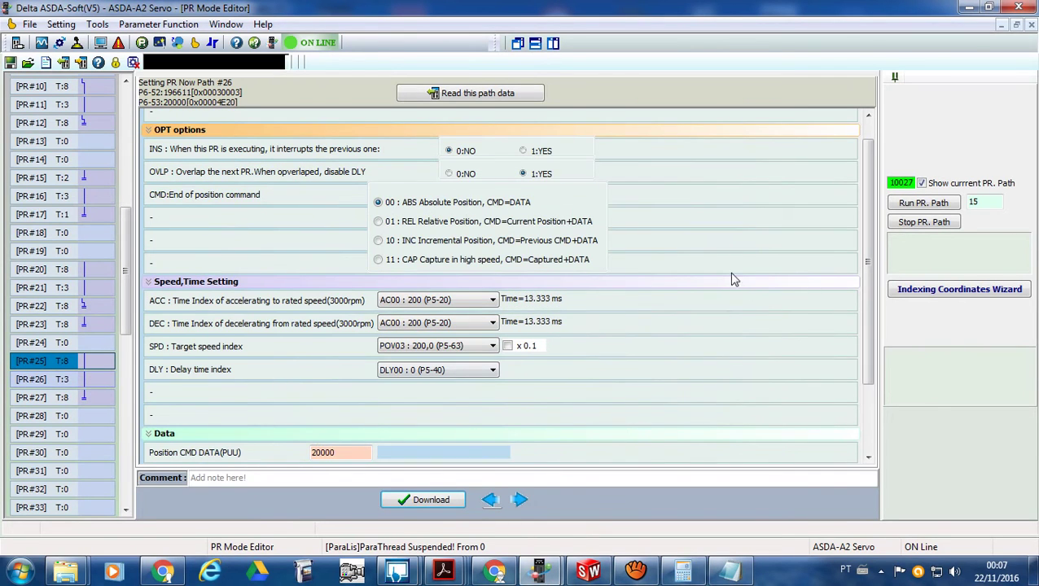
{"action": "left_click_drag", "start_coordinate": [868, 279], "coordinate": [870, 302]}
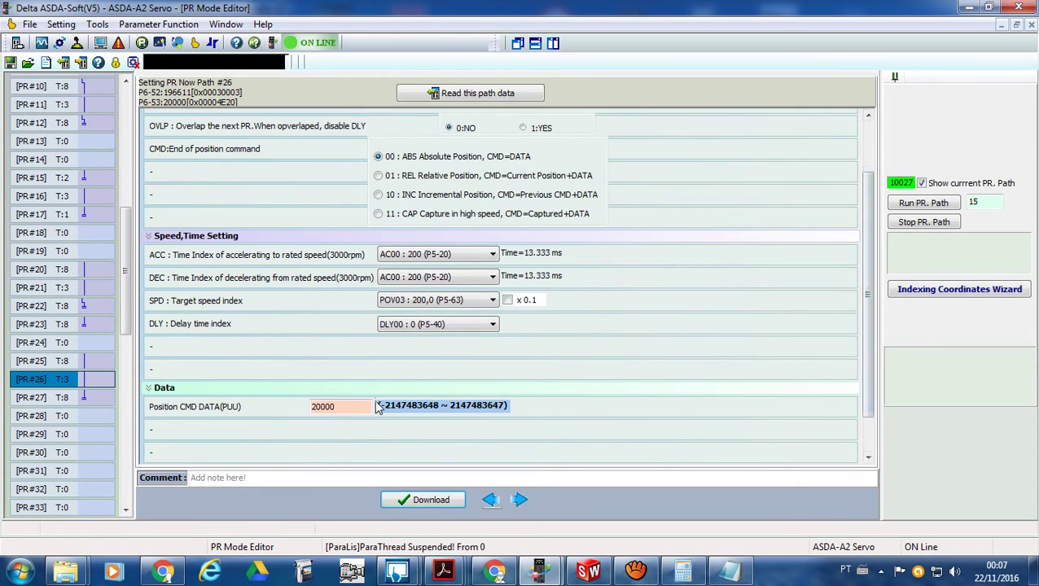
{"action": "left_click", "coordinate": [104, 402]}
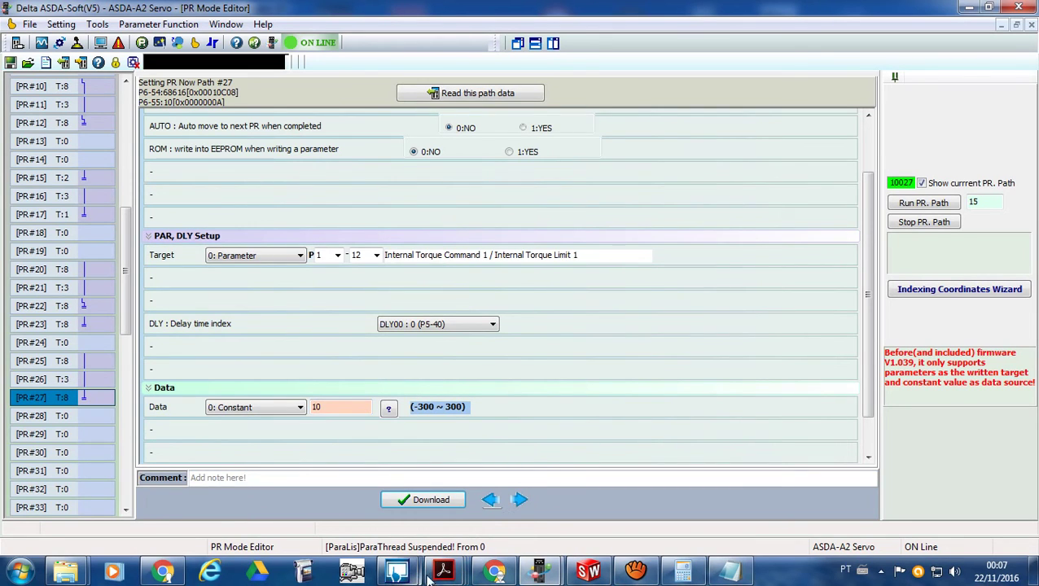
Compare the scope capture with the PR program diagram in the application notes PDF and with path PR#27 in the PR Mode Editor.
{"action": "left_click", "coordinate": [45, 46]}
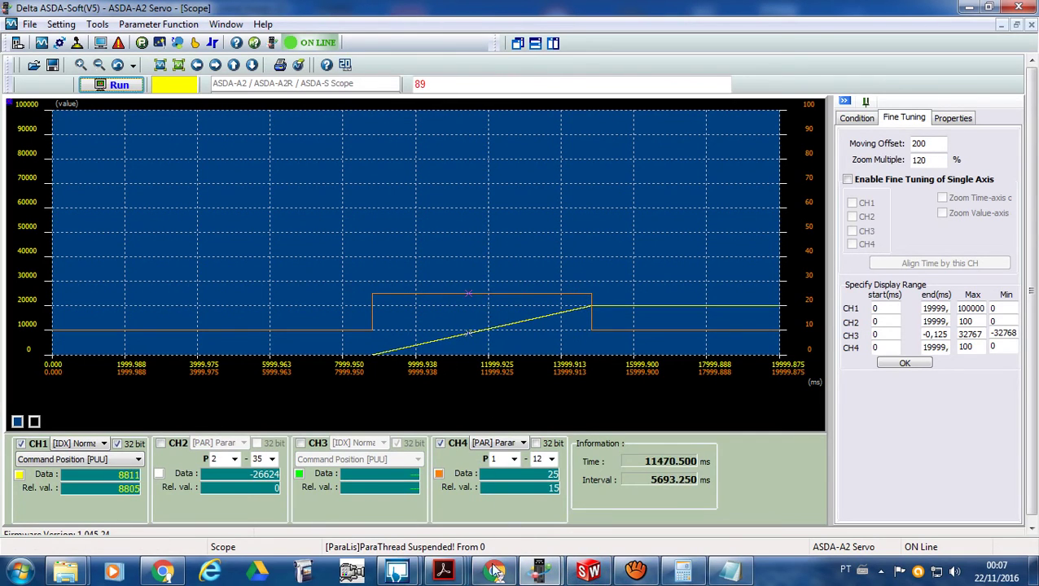
{"action": "mouse_move", "coordinate": [444, 574]}
{"action": "left_click", "coordinate": [529, 489]}
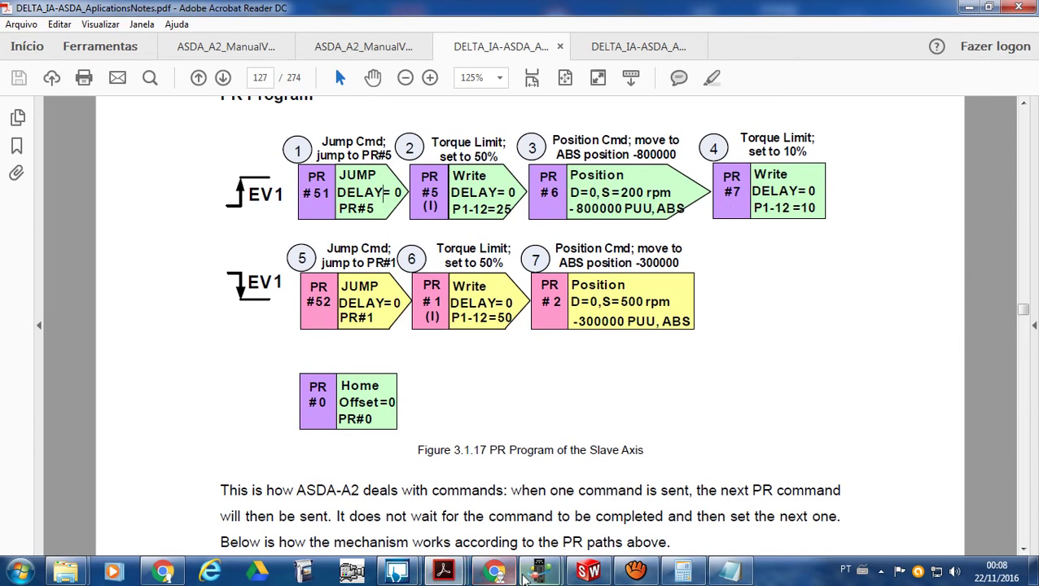
{"action": "mouse_move", "coordinate": [543, 574]}
{"action": "left_click", "coordinate": [507, 513]}
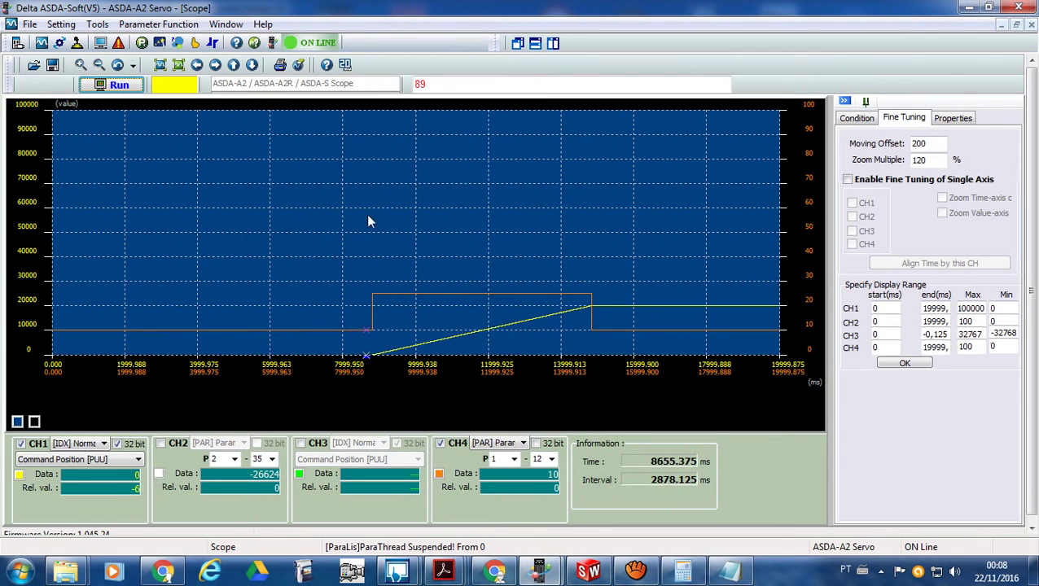
{"action": "left_click", "coordinate": [194, 46]}
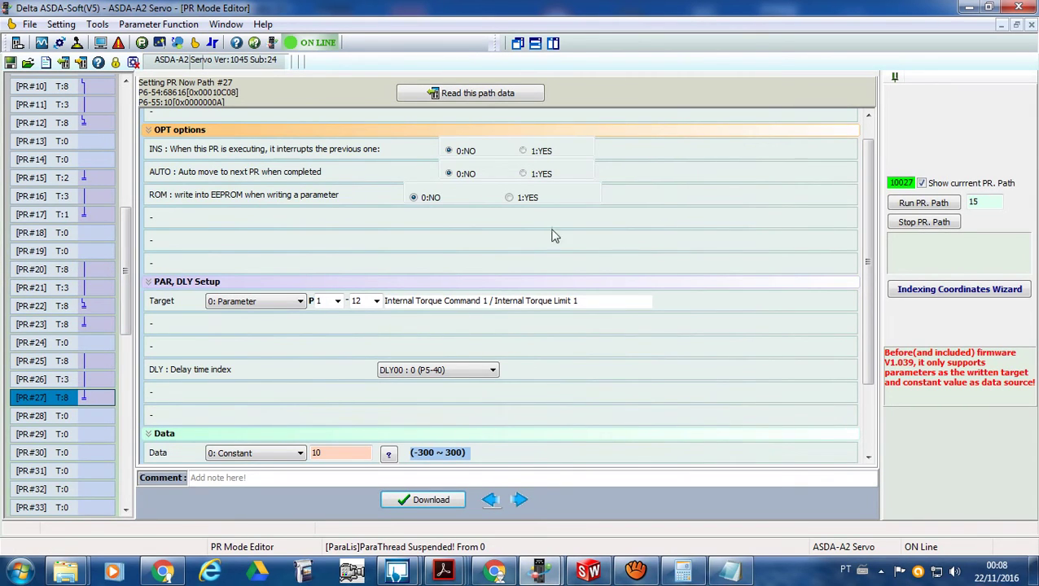
{"action": "left_click", "coordinate": [41, 44]}
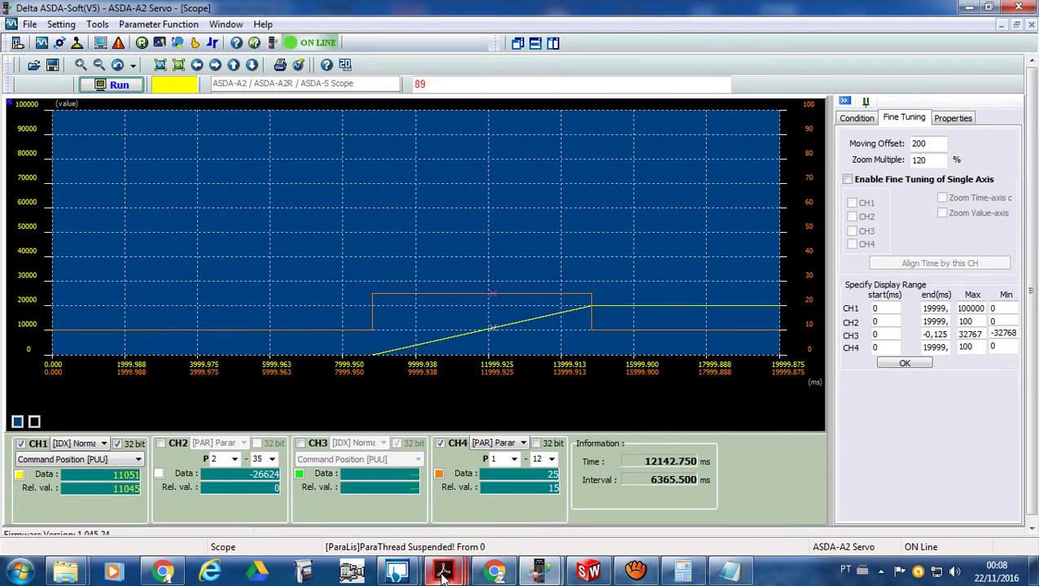
Relaunch the simulation from DOPSoft, move its window clear of the scope graph and open the screen containing P5-07.
{"action": "mouse_move", "coordinate": [399, 572]}
{"action": "left_click", "coordinate": [329, 504]}
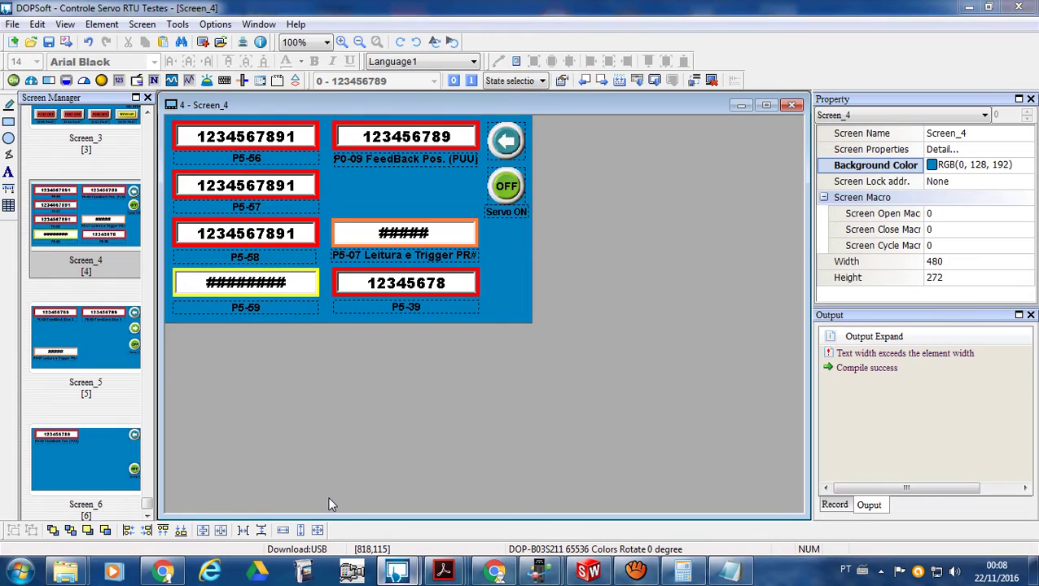
{"action": "left_click", "coordinate": [693, 81]}
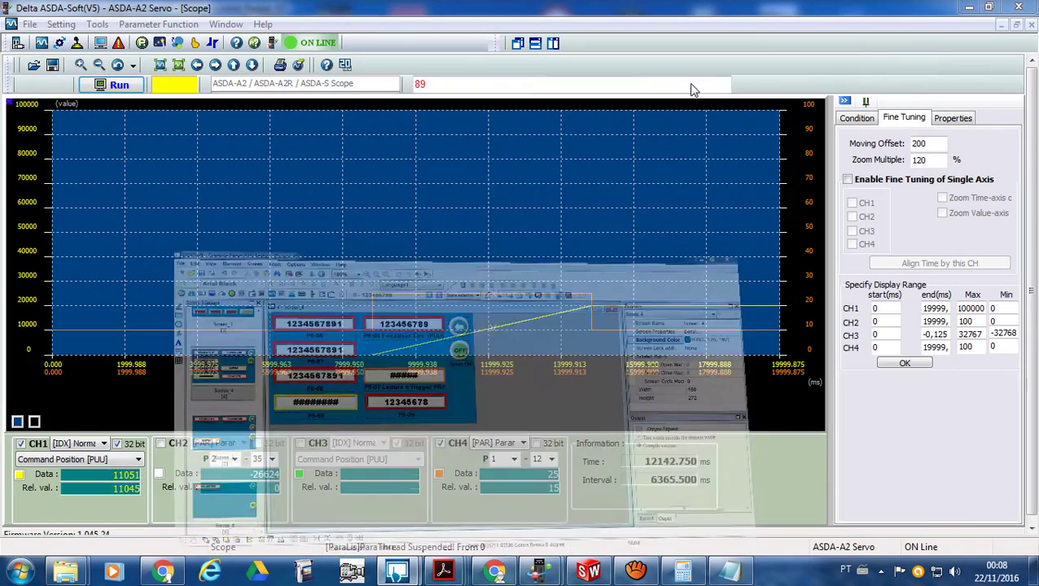
{"action": "left_click", "coordinate": [462, 350]}
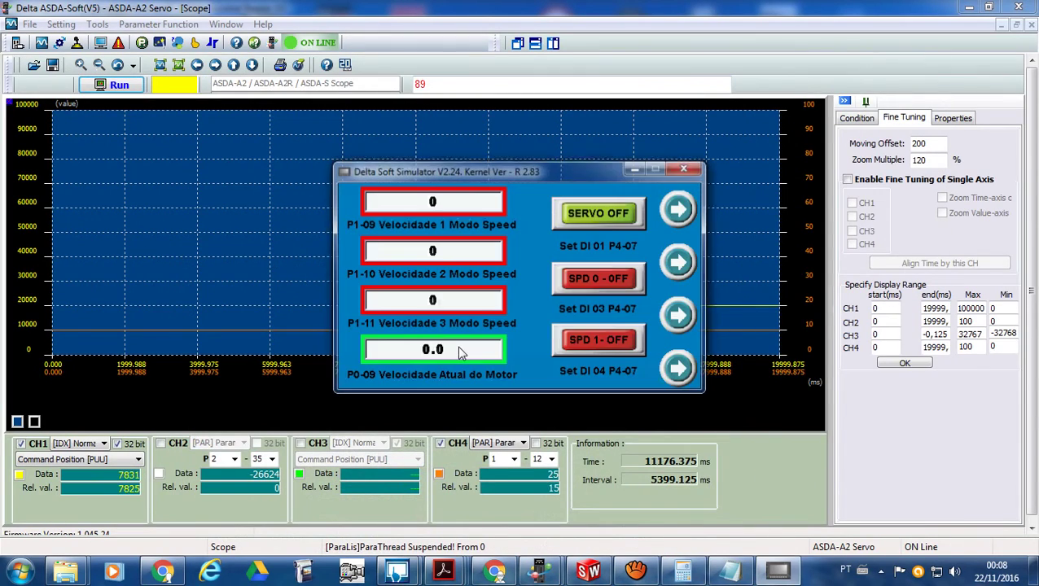
{"action": "left_click_drag", "start_coordinate": [551, 176], "coordinate": [877, 35]}
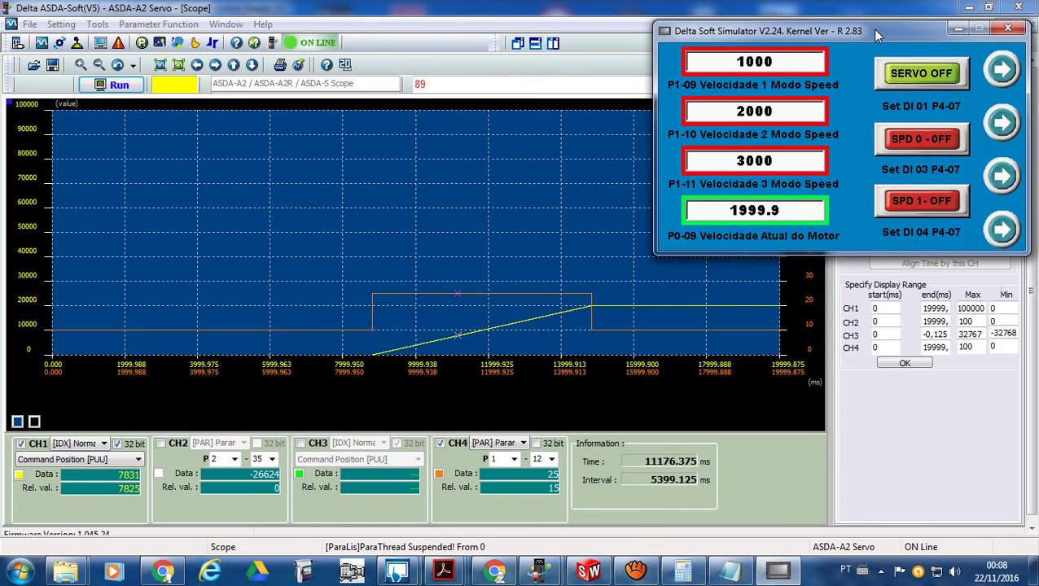
{"action": "left_click", "coordinate": [997, 176]}
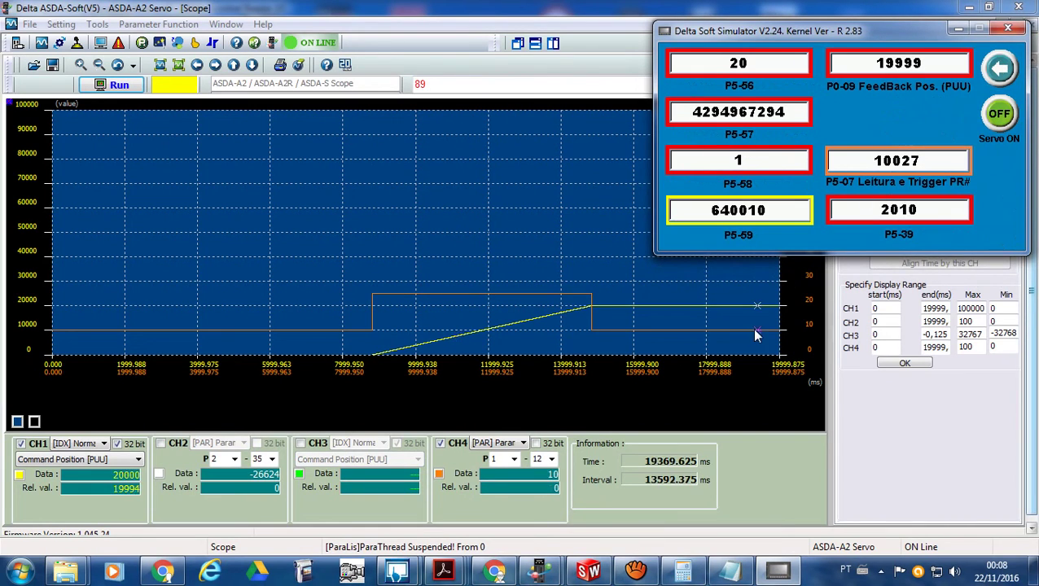
Start a new scope recording and trigger path PR#15 by setting P5-07 to 15 in the simulator.
{"action": "left_click", "coordinate": [119, 86]}
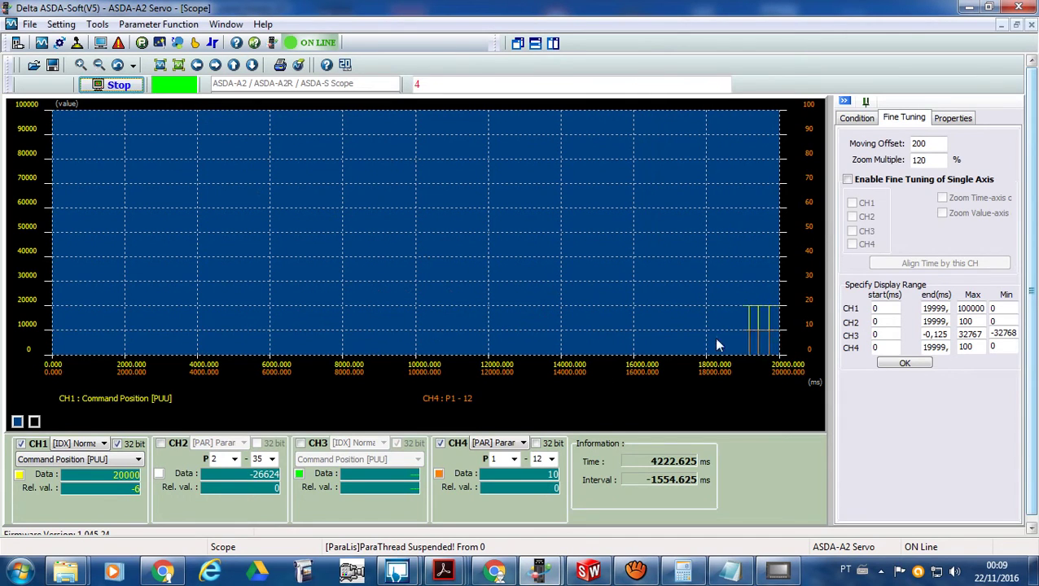
{"action": "left_click", "coordinate": [778, 573]}
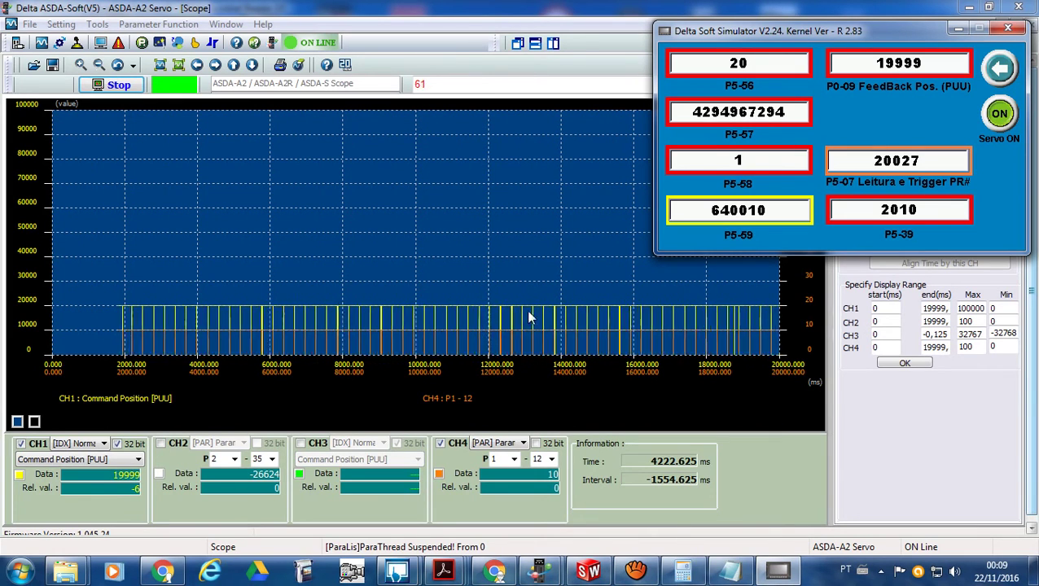
{"action": "left_click", "coordinate": [862, 162]}
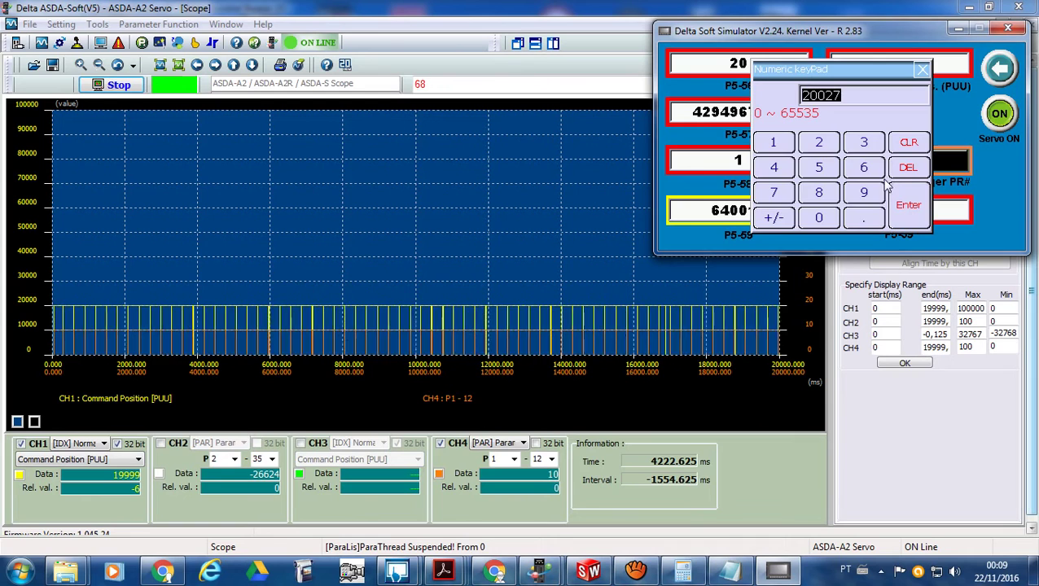
{"action": "left_click", "coordinate": [772, 144]}
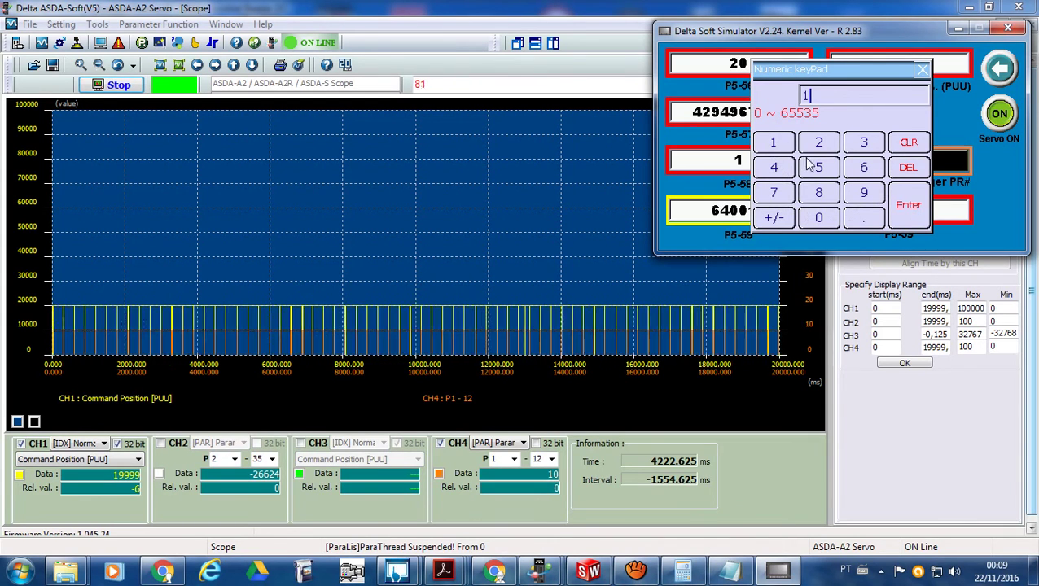
{"action": "left_click", "coordinate": [816, 167]}
{"action": "left_click", "coordinate": [908, 205]}
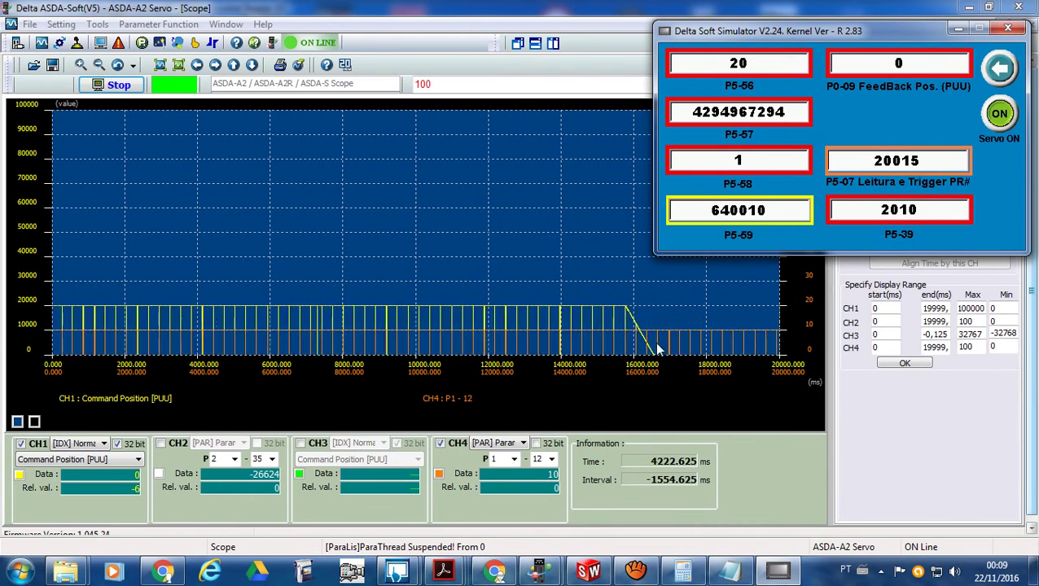
Trigger path PR#20 by setting P5-07 to 20 in the simulator and stop the scope recording once the move has run.
{"action": "left_click", "coordinate": [922, 164]}
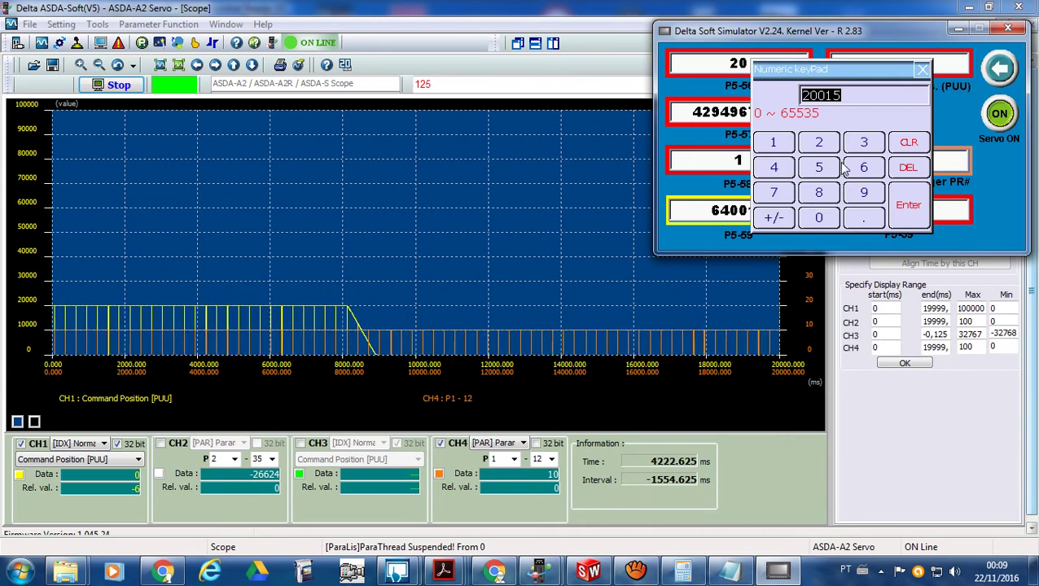
{"action": "left_click", "coordinate": [825, 144]}
{"action": "left_click", "coordinate": [819, 217]}
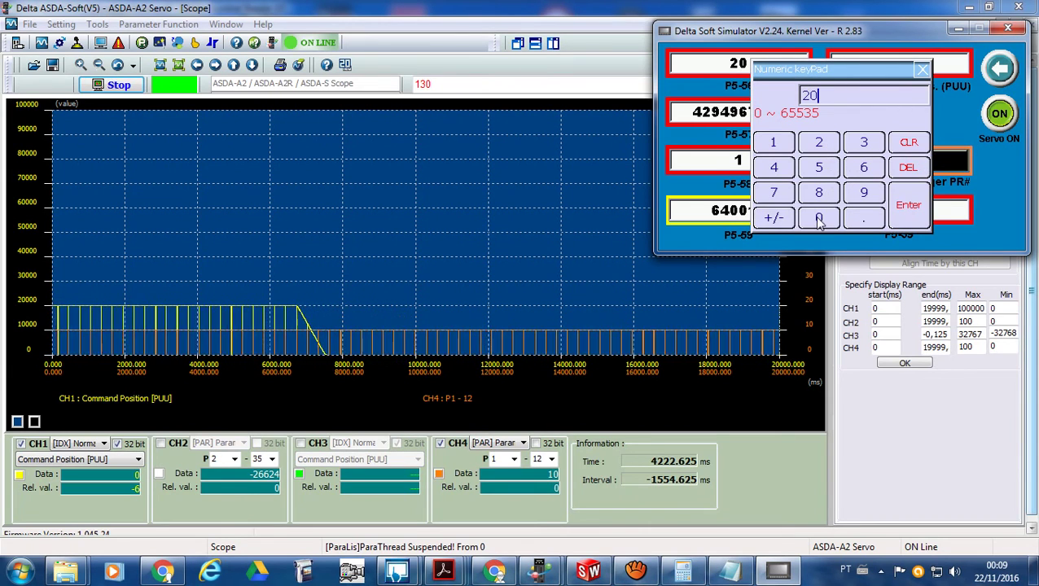
{"action": "left_click", "coordinate": [905, 206]}
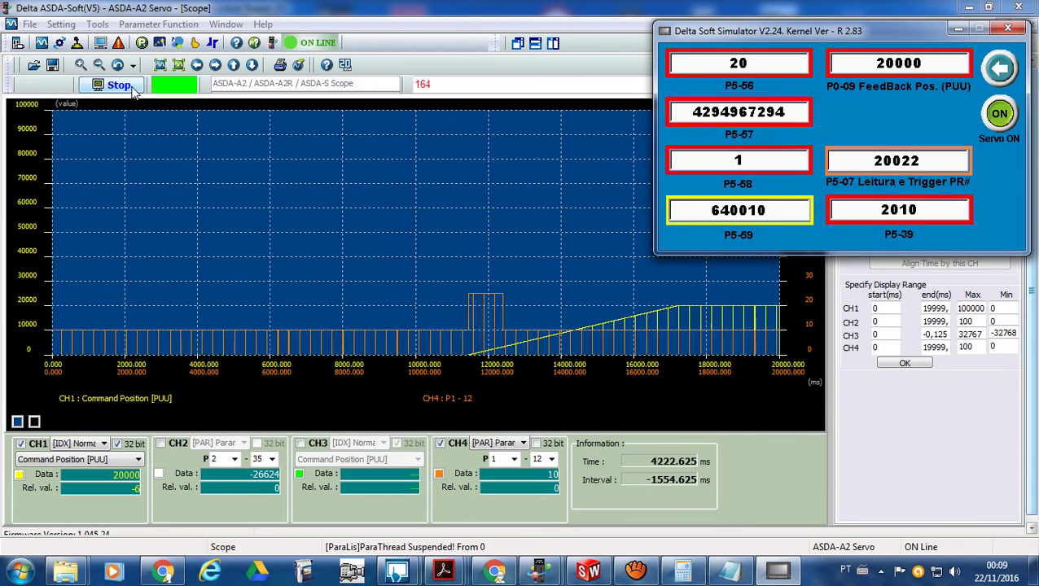
{"action": "left_click", "coordinate": [134, 91]}
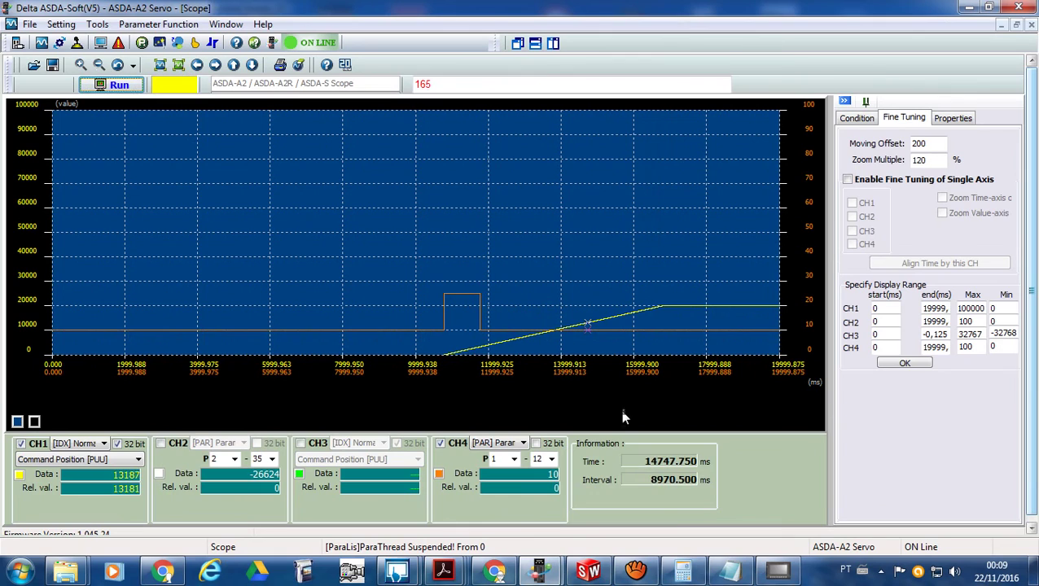
Close the HMI simulator and minimize DOPSoft to return to the full scope graph.
{"action": "left_click", "coordinate": [777, 571]}
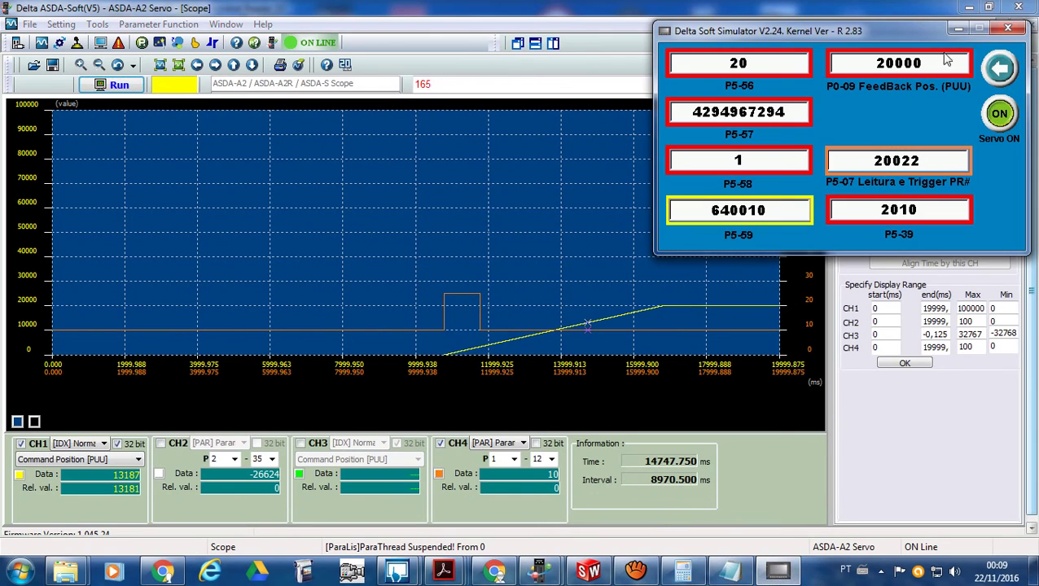
{"action": "left_click", "coordinate": [1010, 31]}
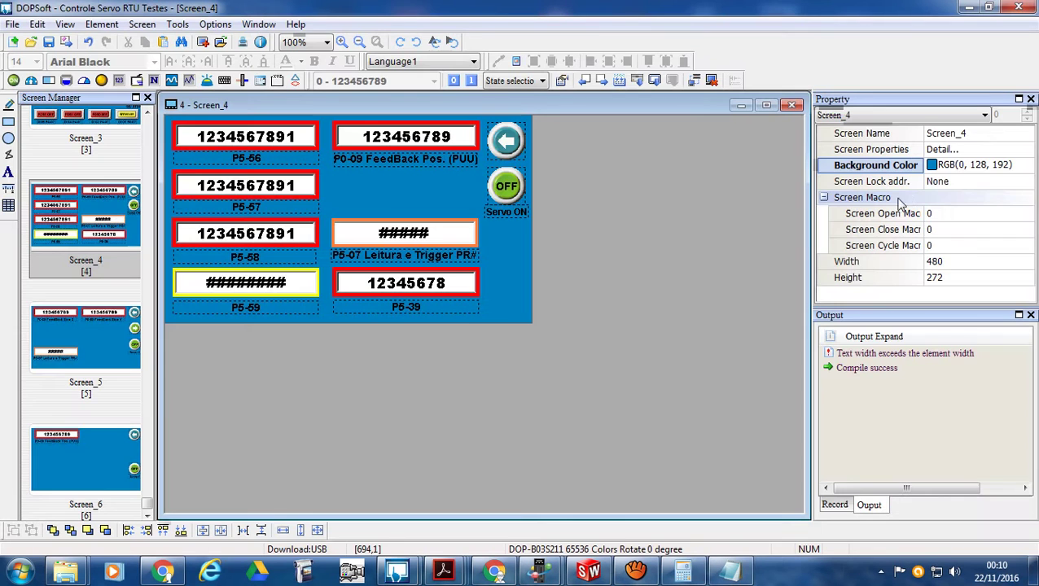
{"action": "left_click", "coordinate": [967, 10]}
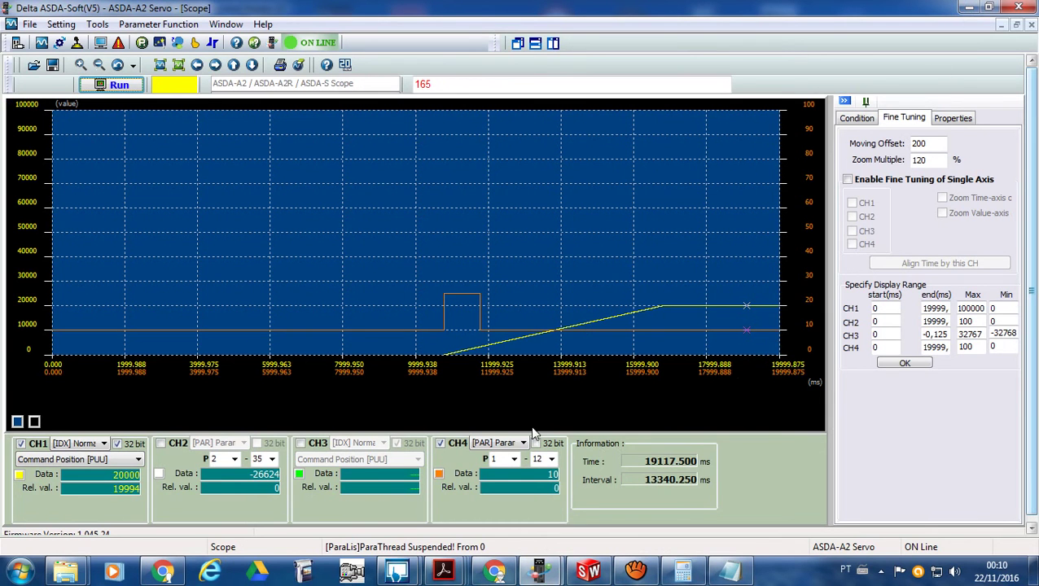
Read the command position and P1-12 values where the position ramp and the torque limit pulse start in the scope capture.
{"action": "left_click", "coordinate": [420, 364]}
{"action": "left_click", "coordinate": [444, 357]}
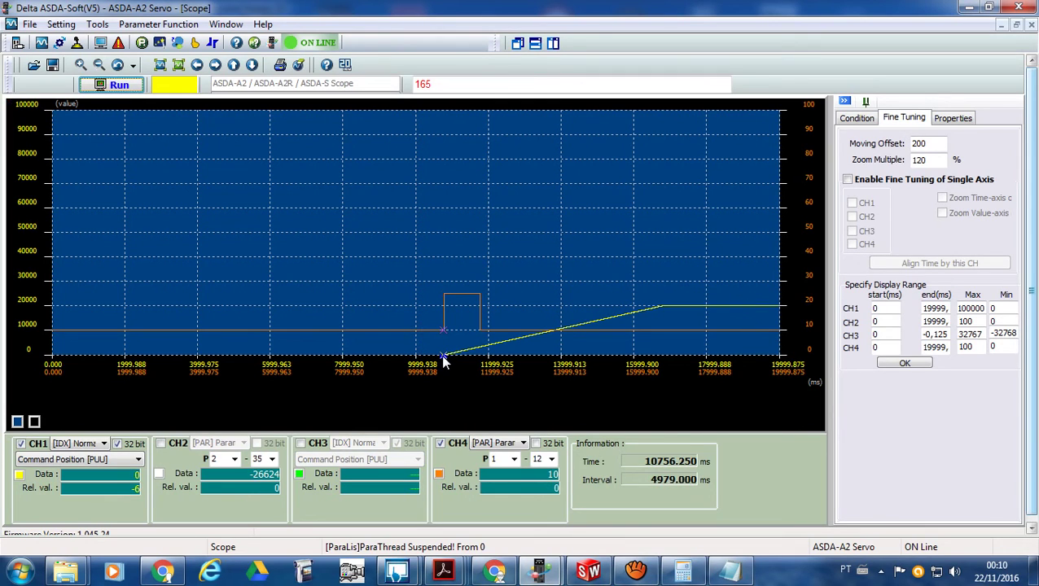
{"action": "mouse_move", "coordinate": [440, 356]}
{"action": "left_mouse_down"}
{"action": "mouse_move", "coordinate": [366, 358]}
{"action": "mouse_move", "coordinate": [452, 355]}
{"action": "left_mouse_up"}
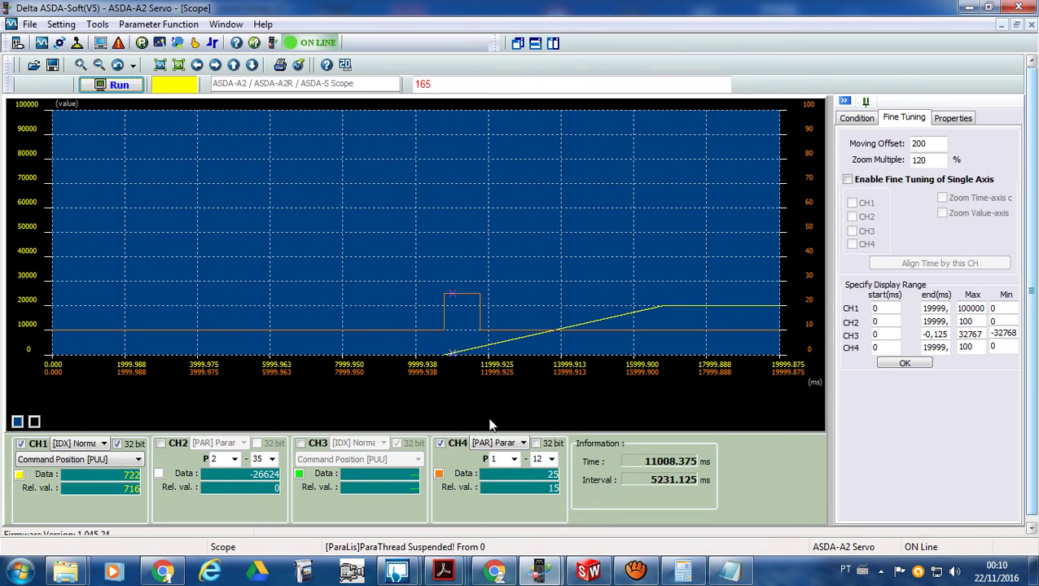
Examine the PR program diagram in the application notes PDF and switch back to the ASDA-Soft scope to compare it with the capture.
{"action": "left_click", "coordinate": [452, 575]}
{"action": "left_click", "coordinate": [498, 535]}
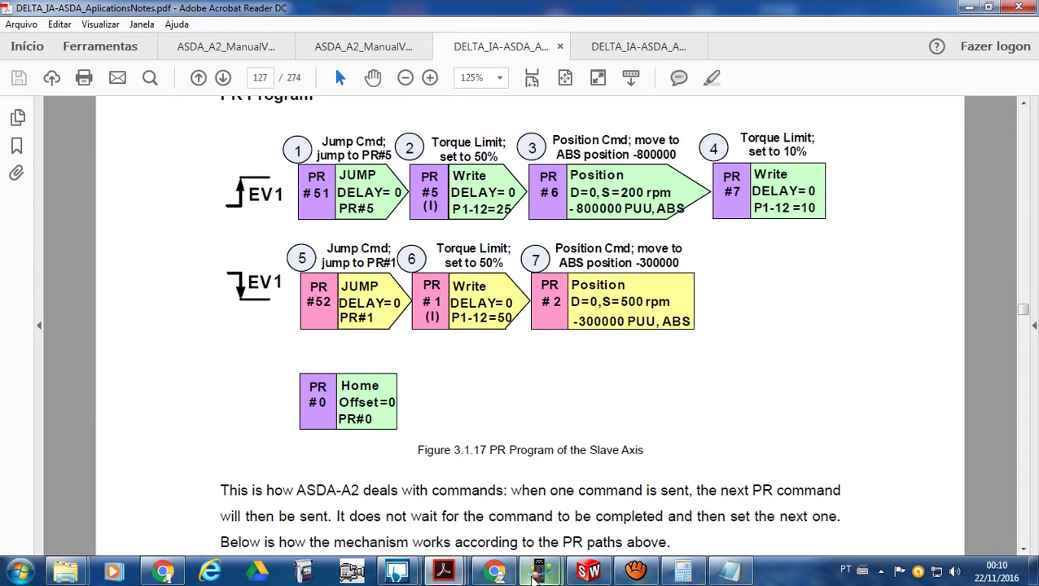
{"action": "mouse_move", "coordinate": [537, 574]}
{"action": "left_click", "coordinate": [476, 453]}
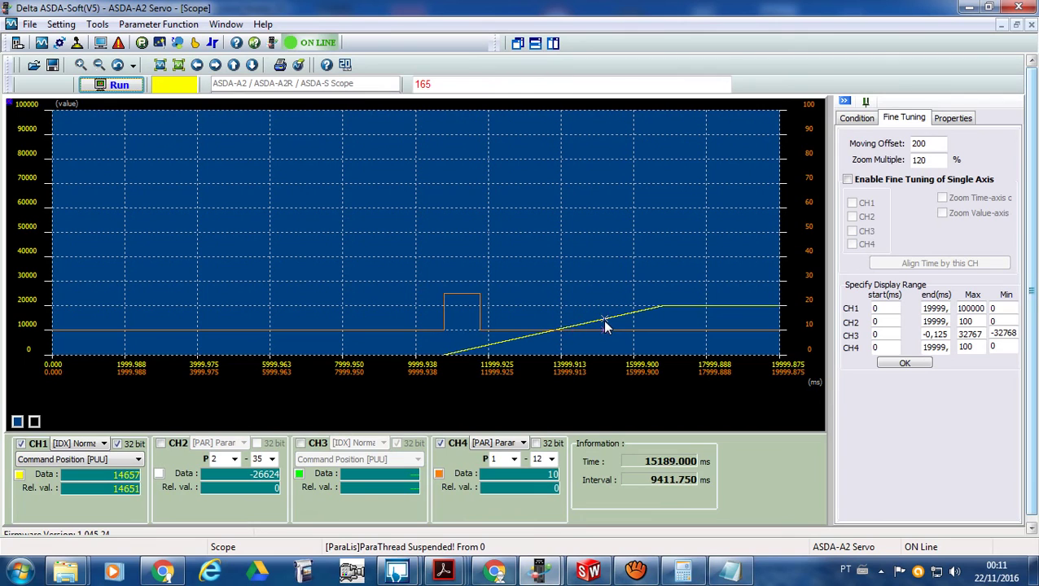
Switch to SolidWorks to view the Exp02CurvaEcam sketch, and minimize its window to return to the scope.
{"action": "left_click", "coordinate": [581, 572]}
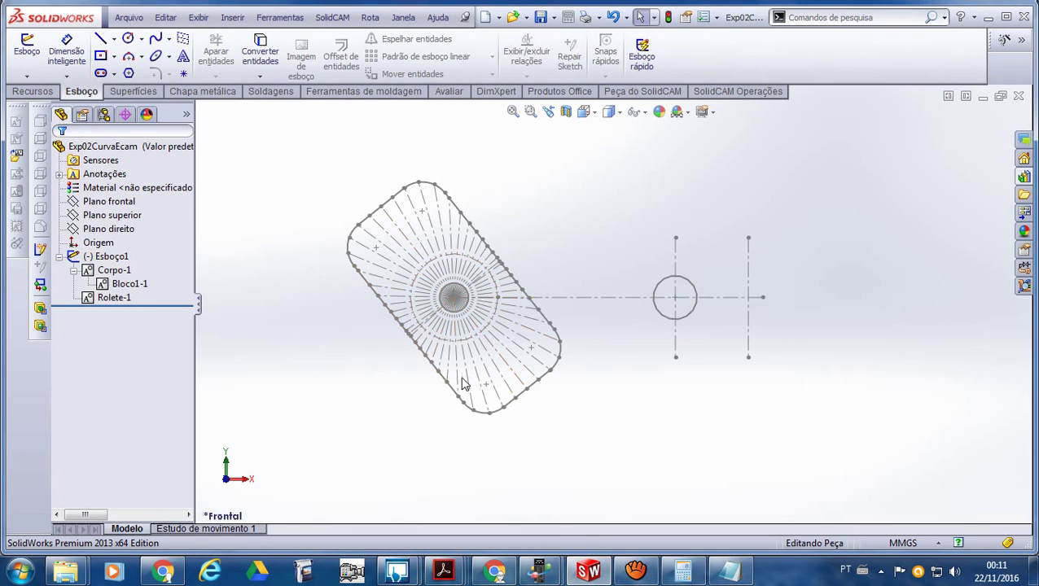
{"action": "left_click", "coordinate": [987, 18]}
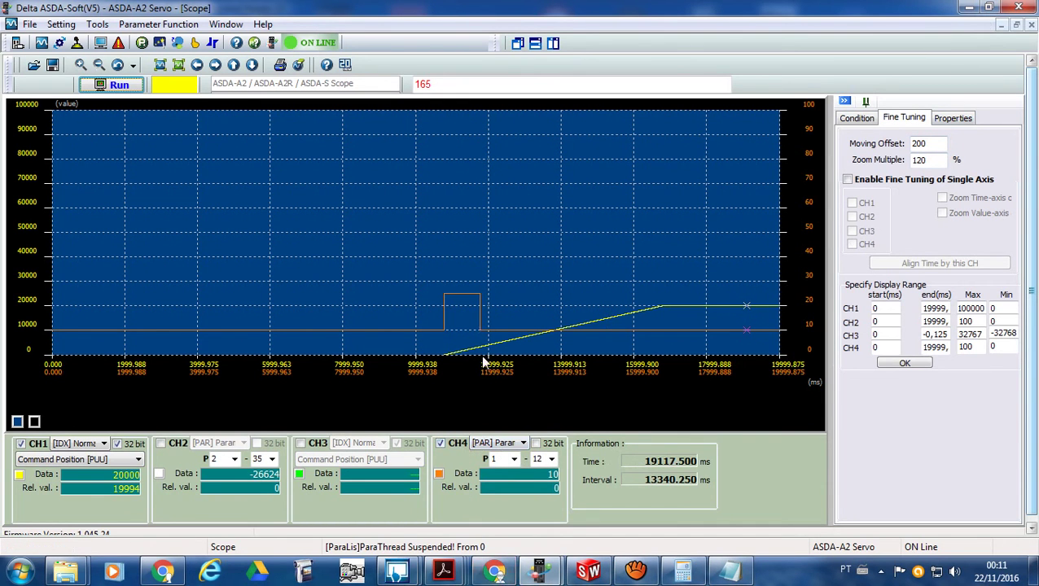
Inspect the position ramp in the scope capture and reopen the application notes PDF at the slave axis PR program diagram.
{"action": "left_click", "coordinate": [643, 301]}
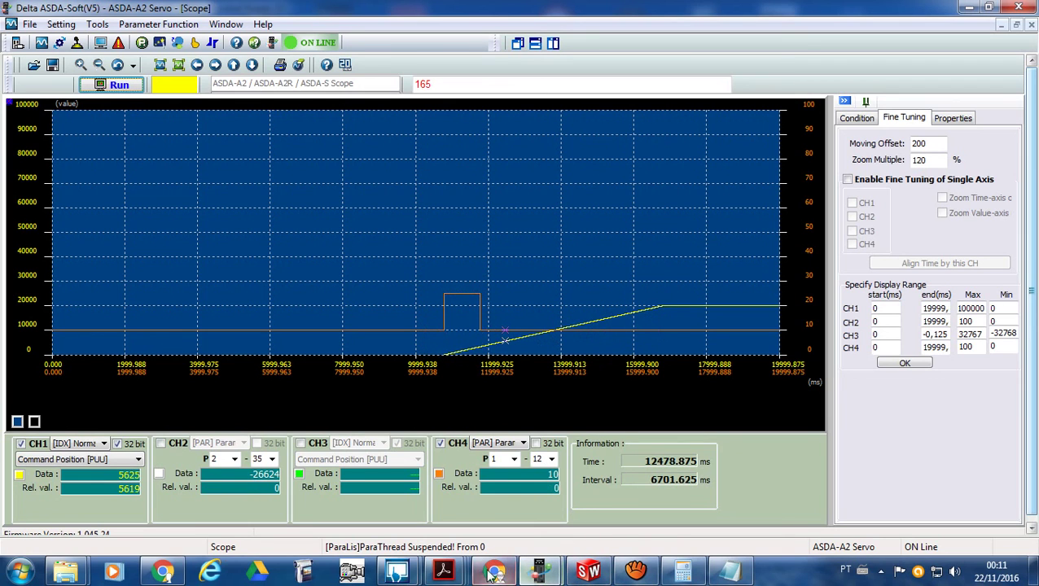
{"action": "mouse_move", "coordinate": [458, 574]}
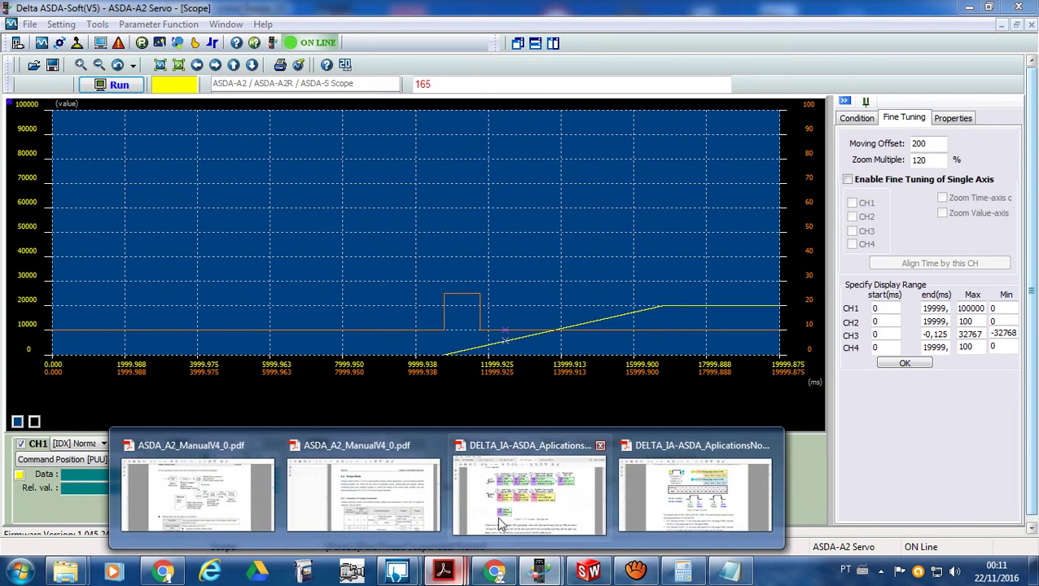
{"action": "left_click", "coordinate": [506, 511]}
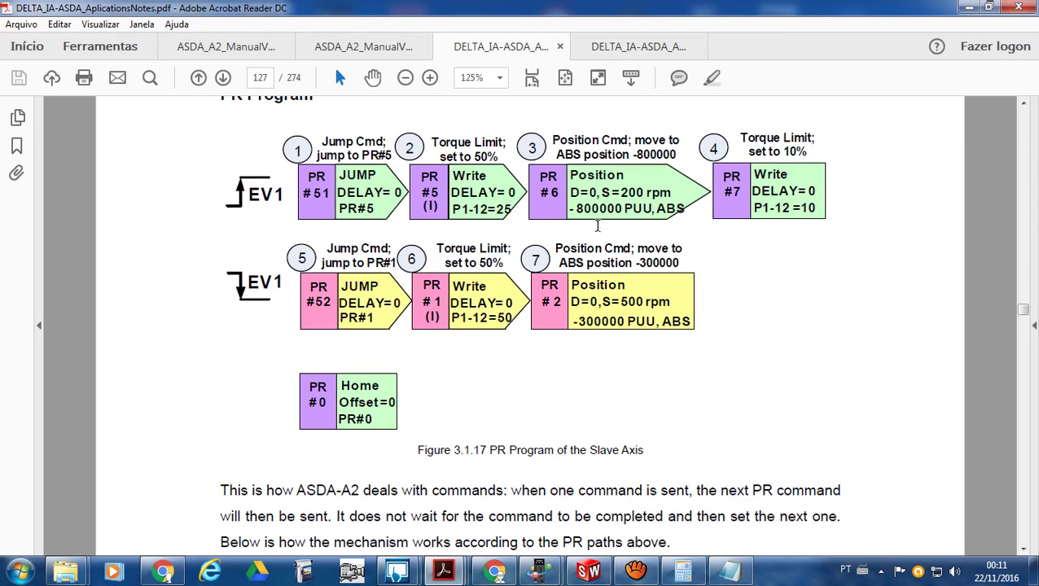